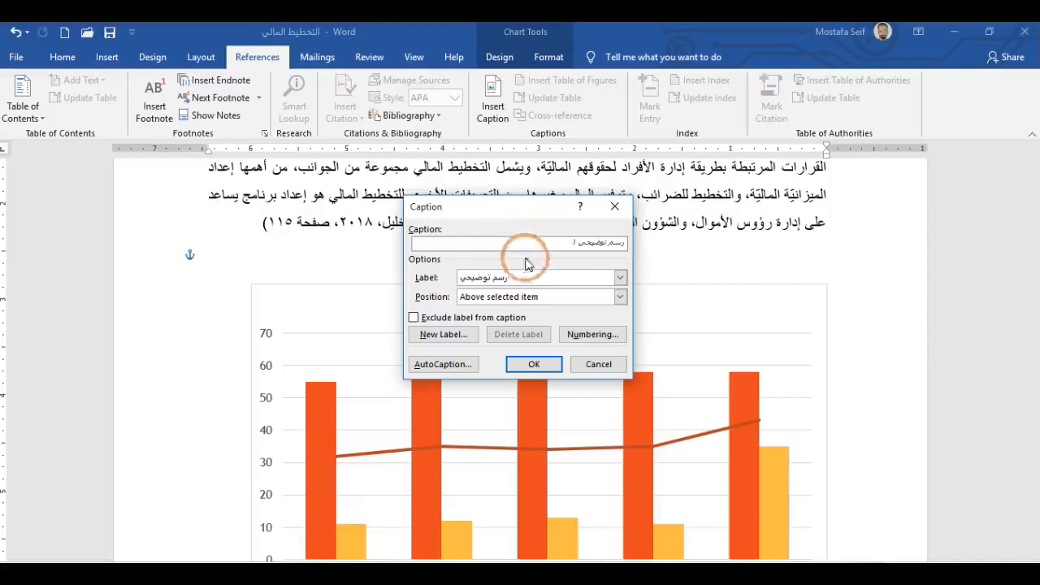
Insert a caption with the label رسم توضيحي, positioned above the selected المخزون chart.
{"action": "left_click", "coordinate": [512, 279]}
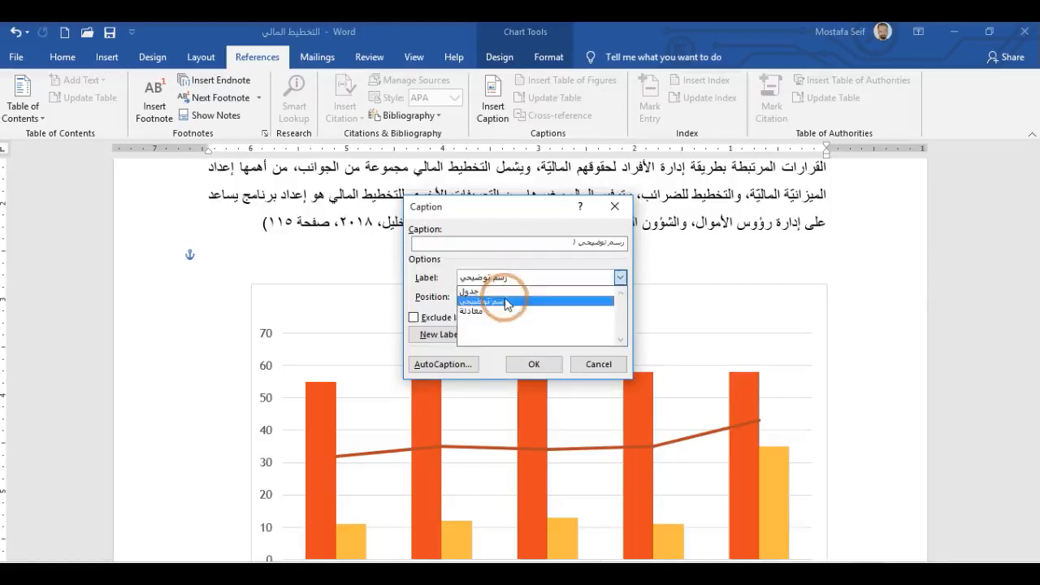
{"action": "left_click", "coordinate": [508, 300]}
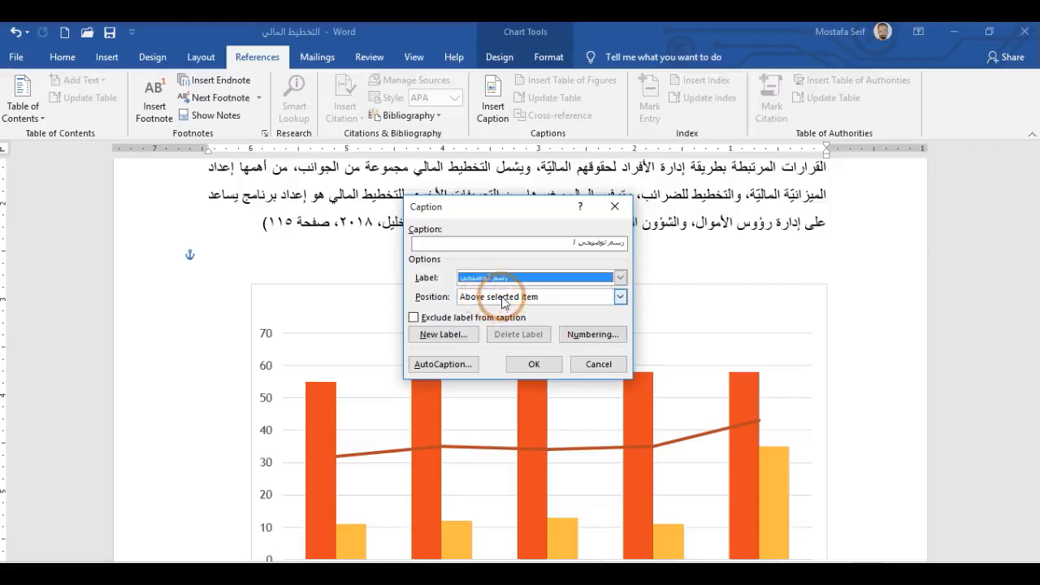
{"action": "left_click", "coordinate": [505, 299]}
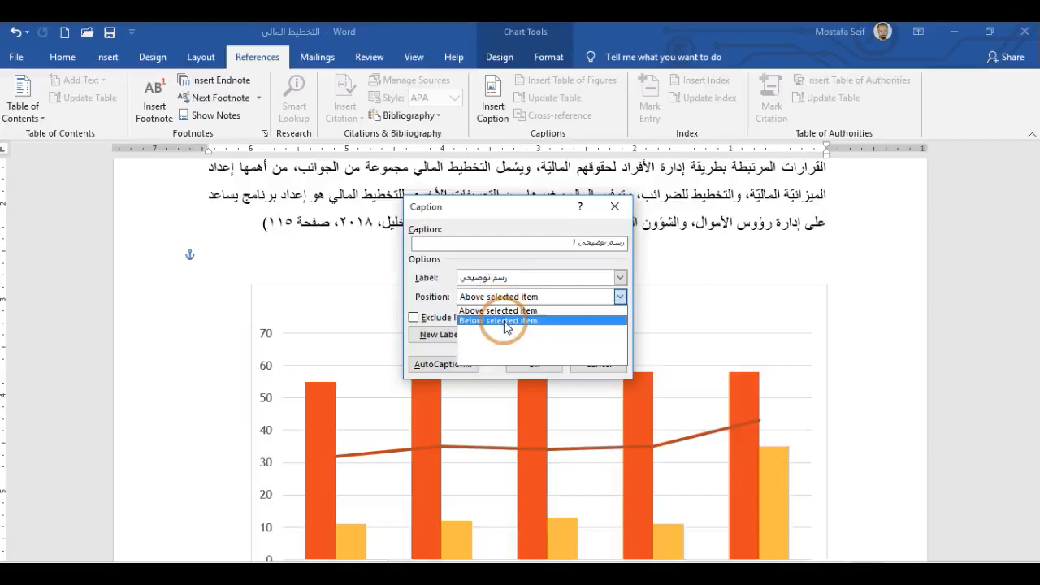
{"action": "left_click", "coordinate": [505, 311]}
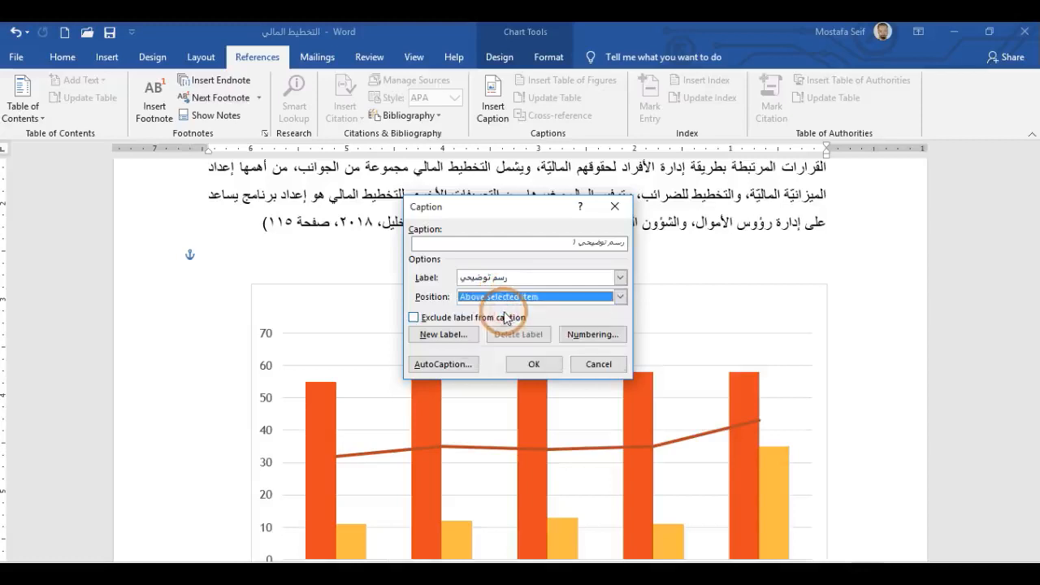
{"action": "left_click", "coordinate": [534, 365]}
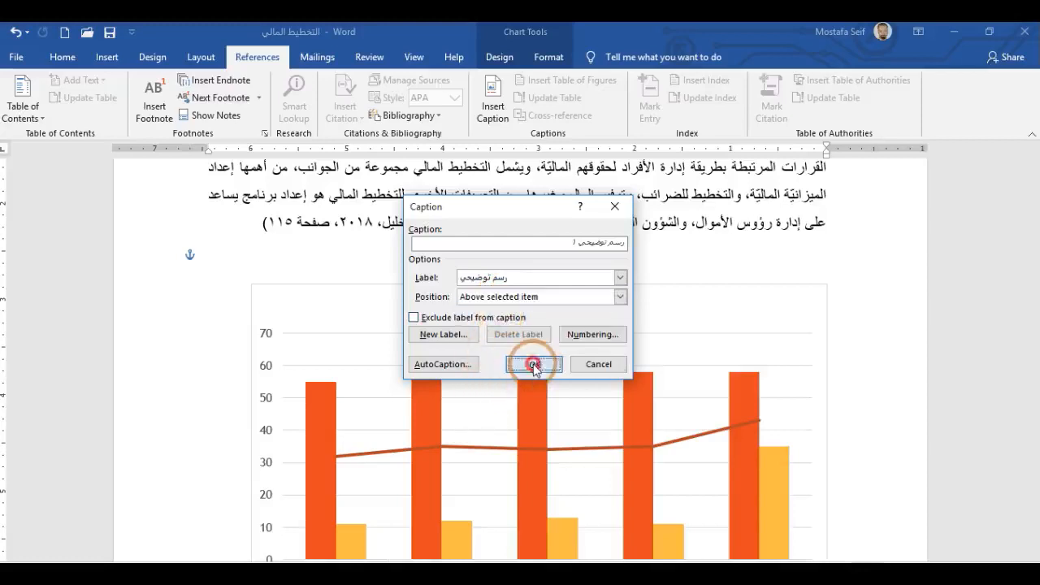
Remove the italics from the المخزون chart's caption text and set its font colour to black.
{"action": "left_click", "coordinate": [540, 237]}
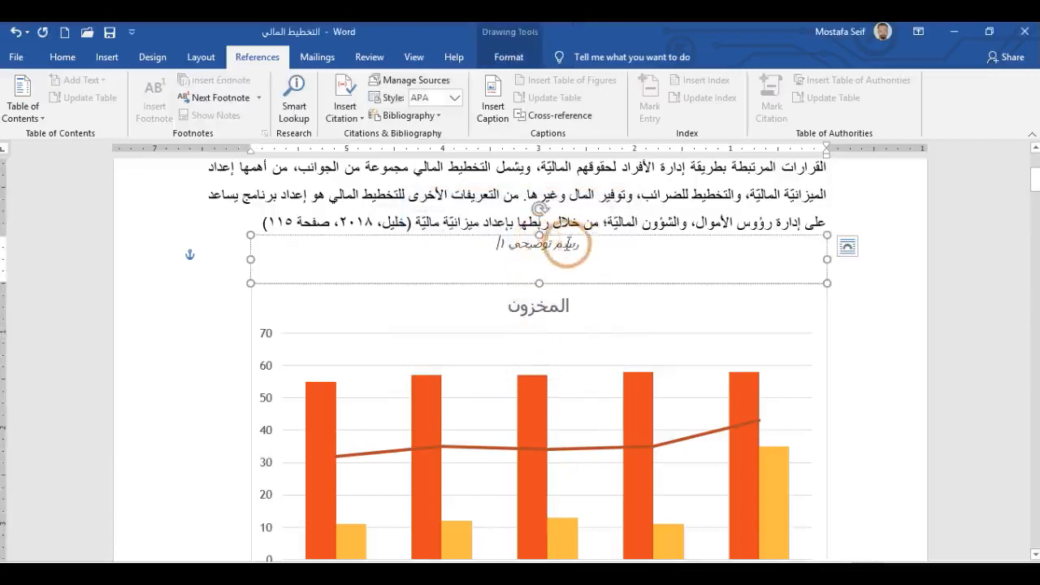
{"action": "left_click_drag", "start_coordinate": [569, 242], "coordinate": [476, 241]}
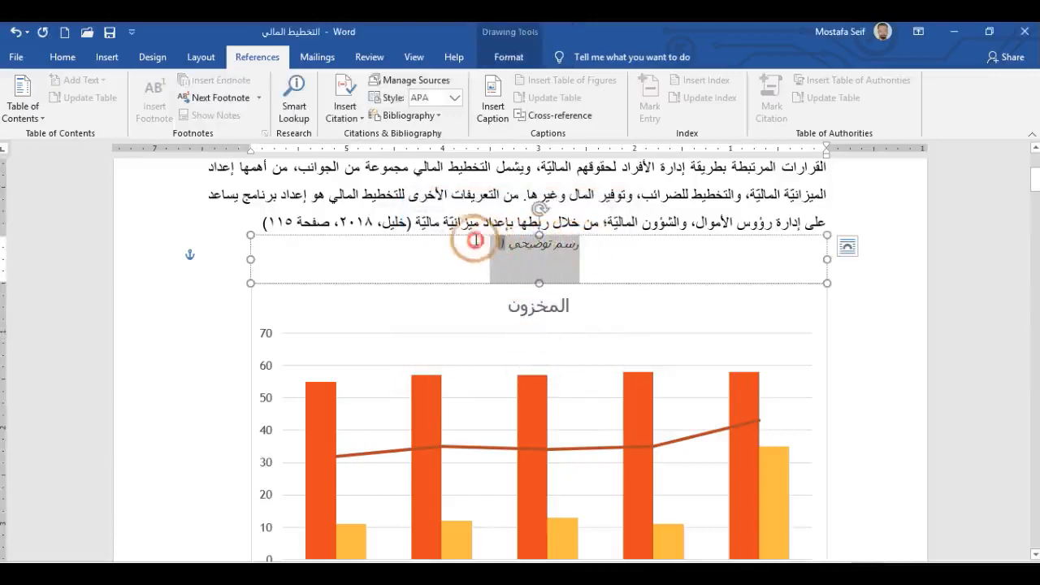
{"action": "left_click", "coordinate": [61, 55]}
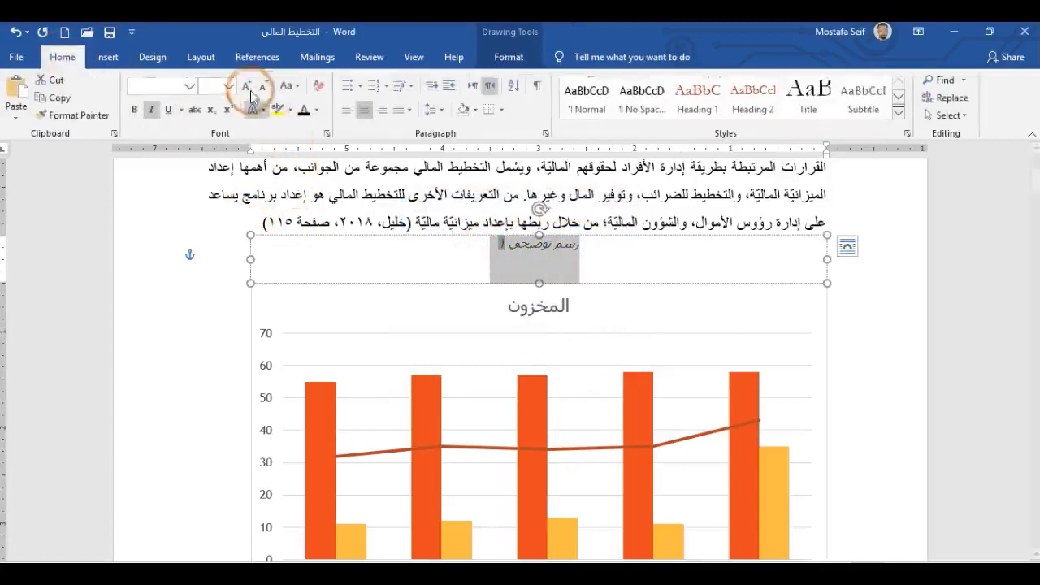
{"action": "left_click", "coordinate": [150, 114]}
{"action": "left_click", "coordinate": [316, 110]}
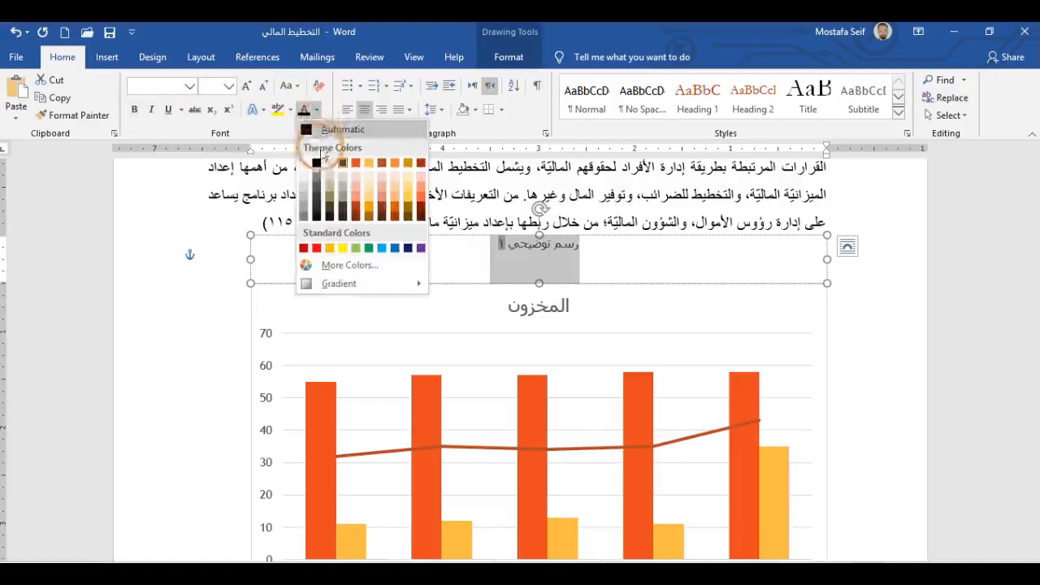
{"action": "left_click", "coordinate": [316, 169]}
{"action": "left_click", "coordinate": [469, 254]}
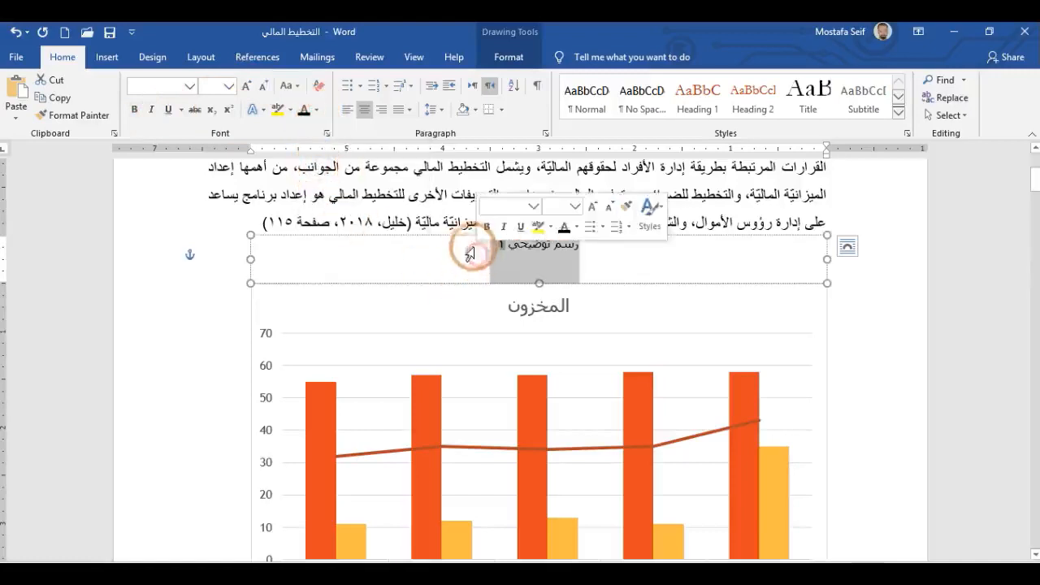
Add a second line reading "حركة المخزون خلال الفترة" under the المخزون chart's caption label.
{"action": "left_click", "coordinate": [498, 248]}
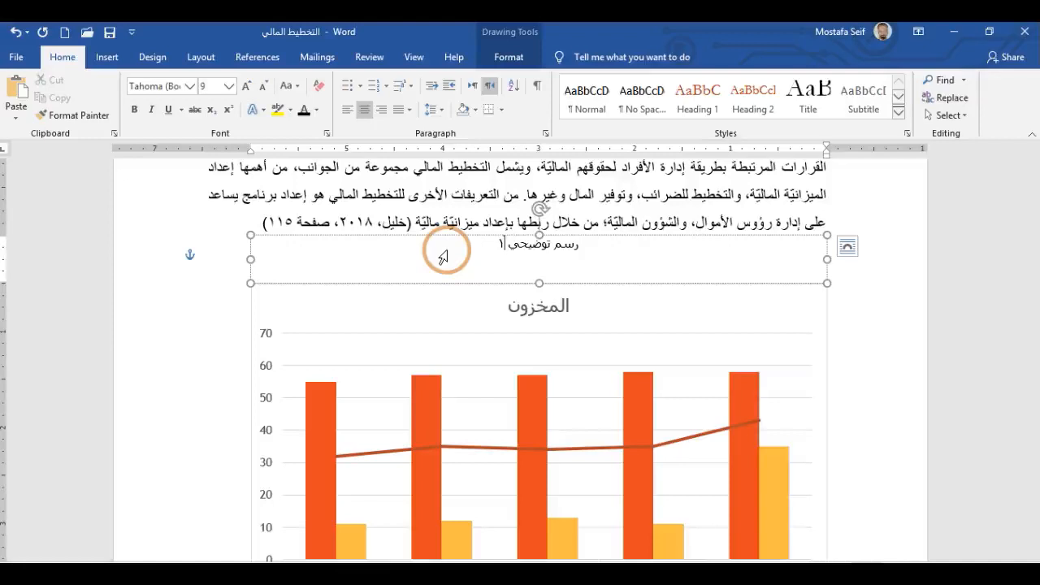
{"action": "key", "text": "Return"}
{"action": "type", "text": "ركة المخزون ح"}
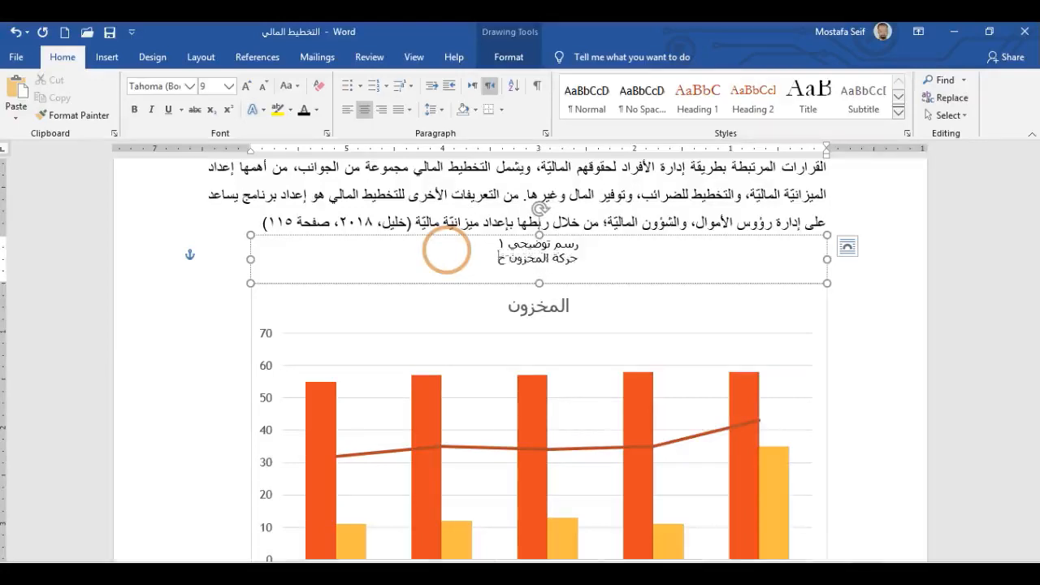
{"action": "type", "text": "لا"}
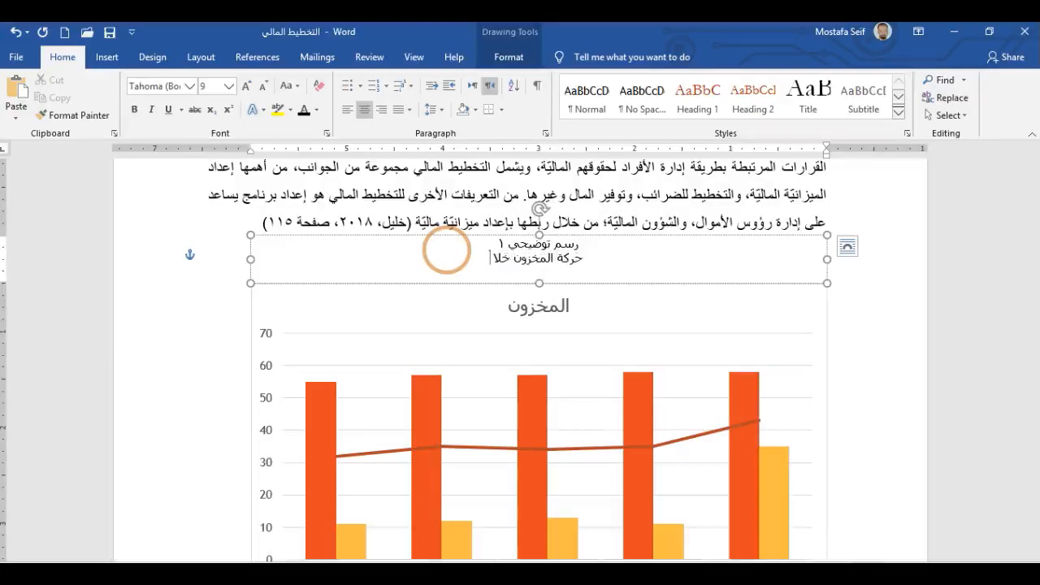
{"action": "type", "text": "ل الفترة"}
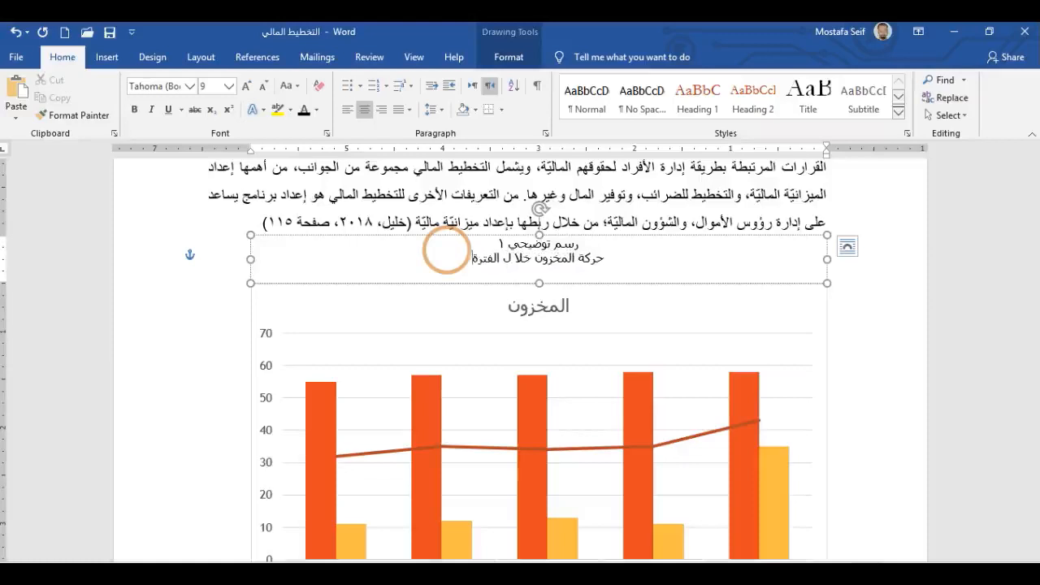
{"action": "left_click", "coordinate": [510, 212]}
{"action": "left_click", "coordinate": [546, 259]}
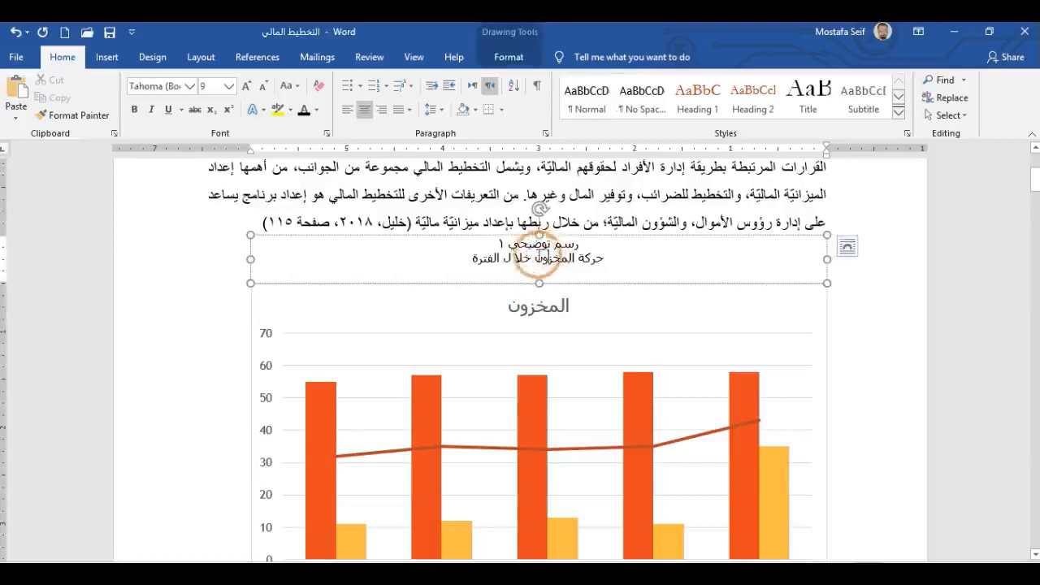
Insert a caption with the label رسم توضيحي above the المبيعات column chart further down the document.
{"action": "scroll", "coordinate": [531, 258], "scroll_direction": "down", "scroll_amount": 1}
{"action": "scroll", "coordinate": [531, 259], "scroll_direction": "down", "scroll_amount": 1}
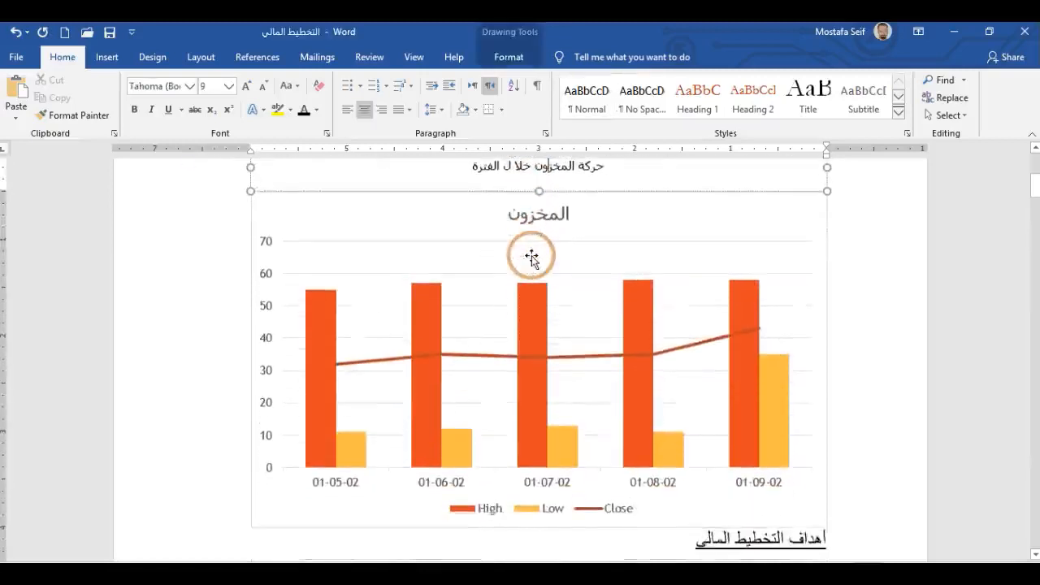
{"action": "scroll", "coordinate": [532, 257], "scroll_direction": "up", "scroll_amount": 1}
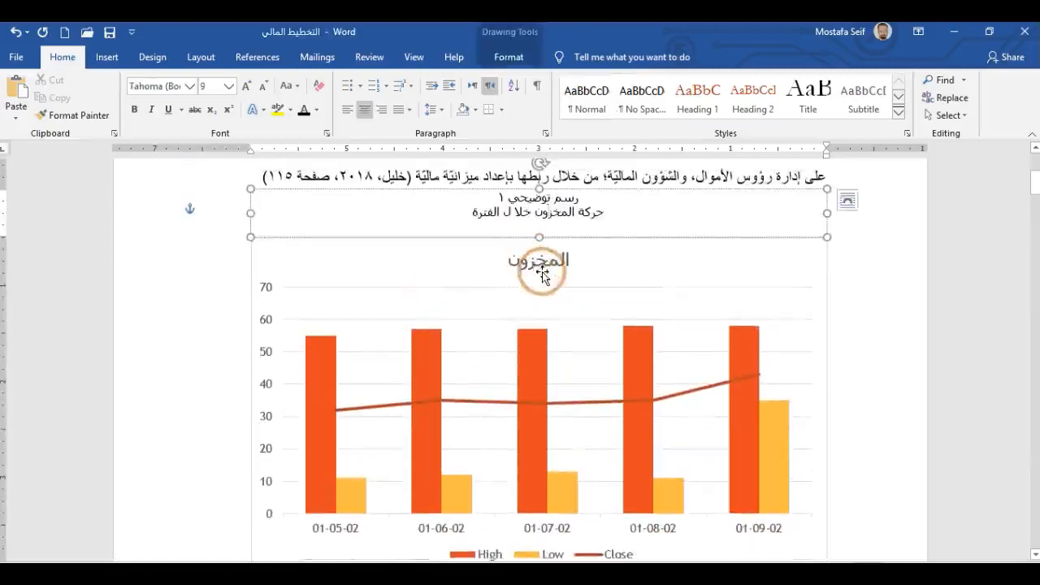
{"action": "scroll", "coordinate": [541, 273], "scroll_direction": "down", "scroll_amount": 3}
{"action": "scroll", "coordinate": [541, 273], "scroll_direction": "down", "scroll_amount": 20}
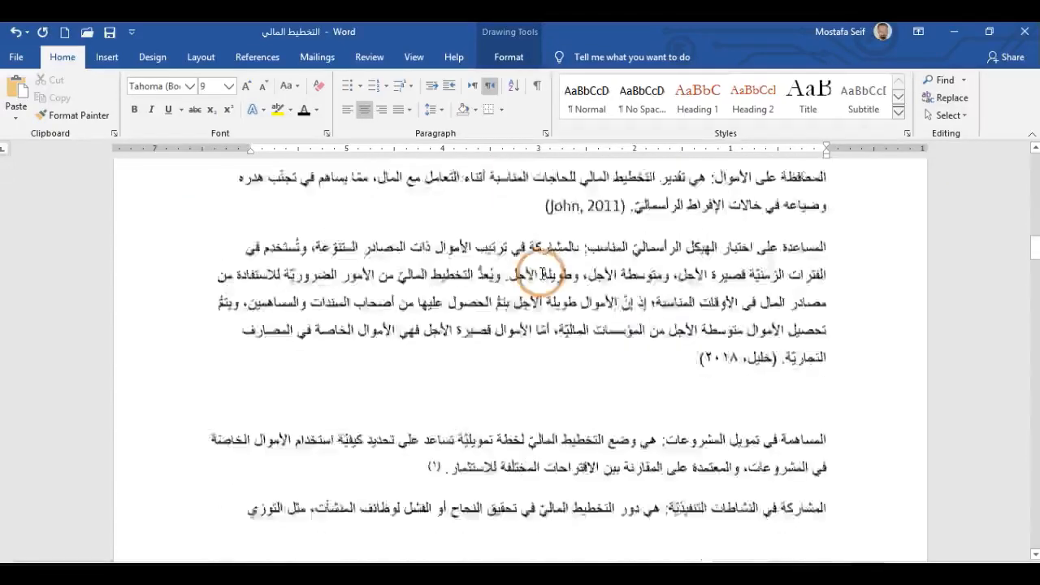
{"action": "scroll", "coordinate": [542, 273], "scroll_direction": "down", "scroll_amount": 12}
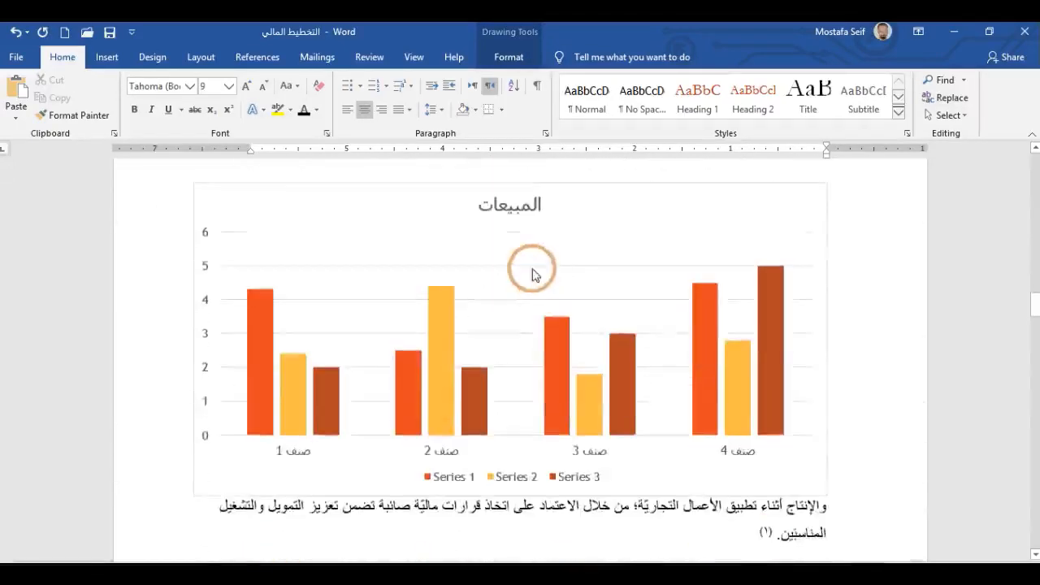
{"action": "scroll", "coordinate": [525, 303], "scroll_direction": "up", "scroll_amount": 2}
{"action": "left_click", "coordinate": [524, 303]}
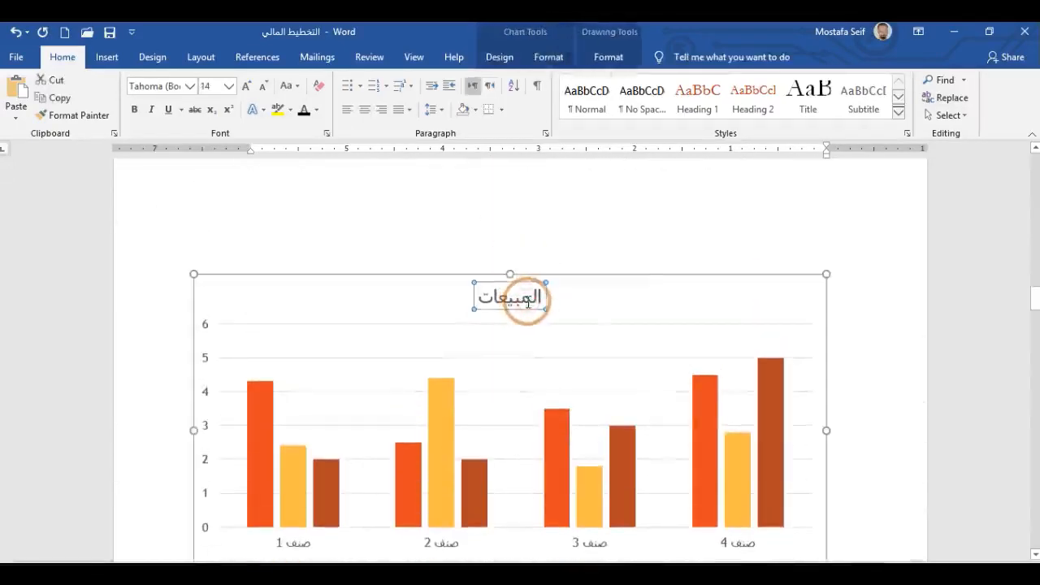
{"action": "left_click", "coordinate": [588, 225]}
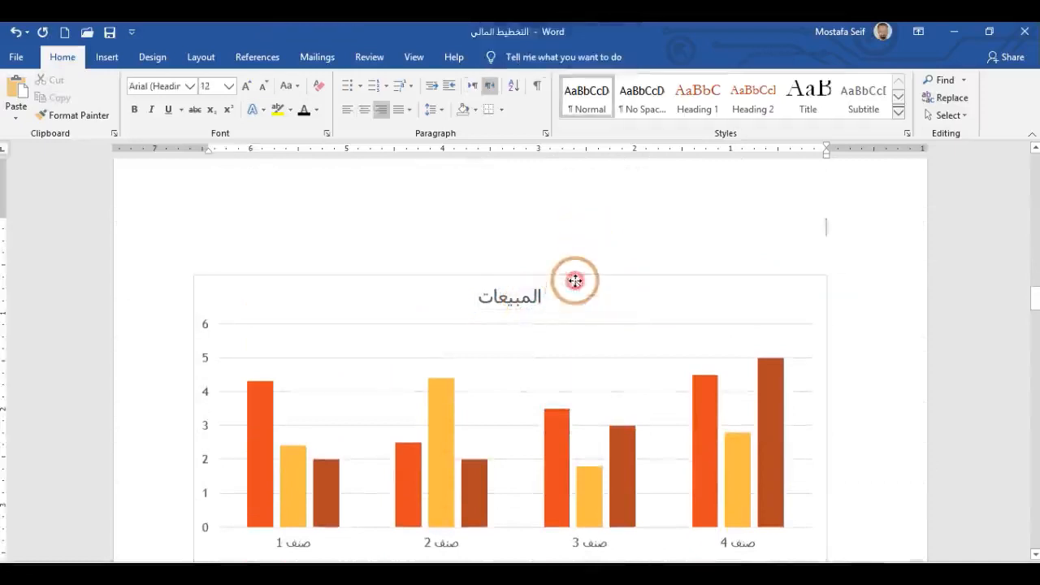
{"action": "left_click", "coordinate": [579, 275]}
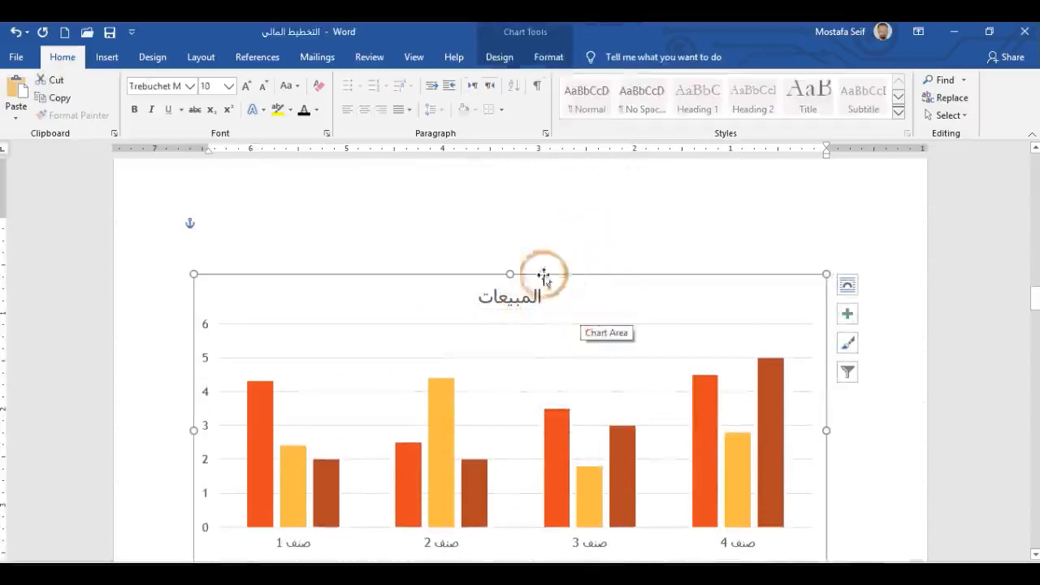
{"action": "left_click", "coordinate": [260, 57]}
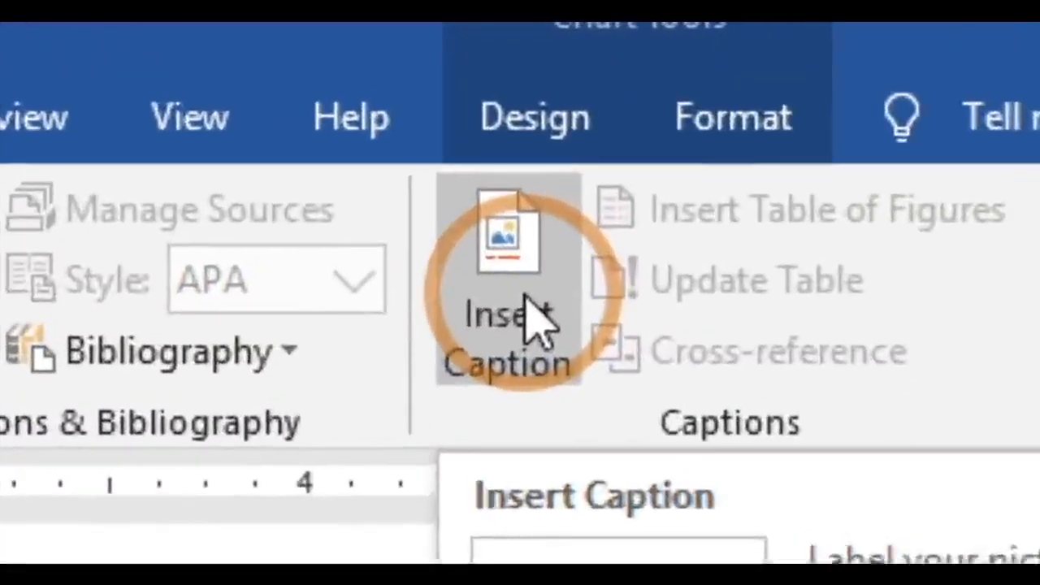
{"action": "left_click", "coordinate": [520, 284]}
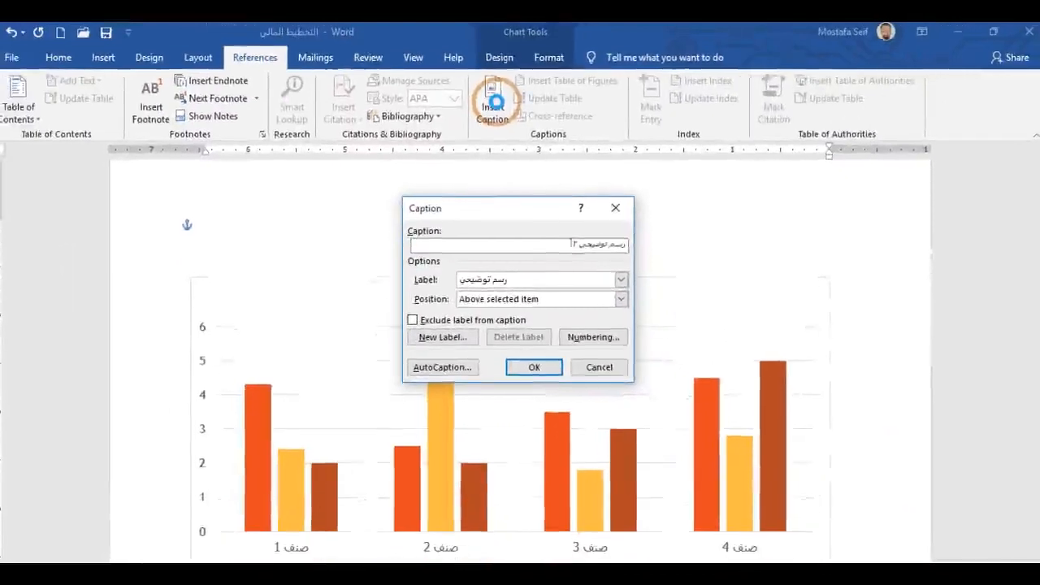
{"action": "left_click", "coordinate": [616, 287]}
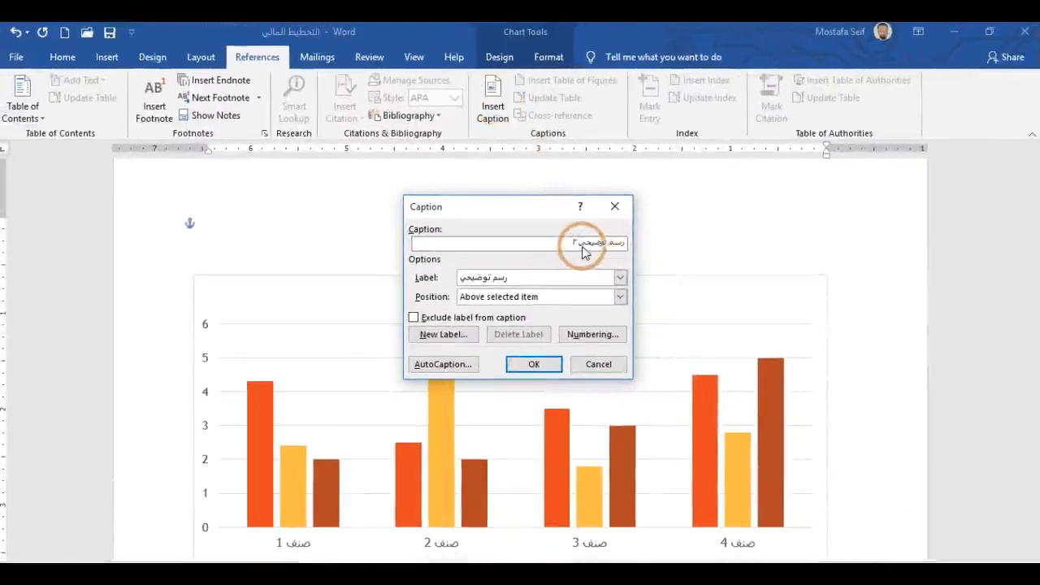
{"action": "left_click", "coordinate": [520, 282]}
{"action": "left_click", "coordinate": [520, 283]}
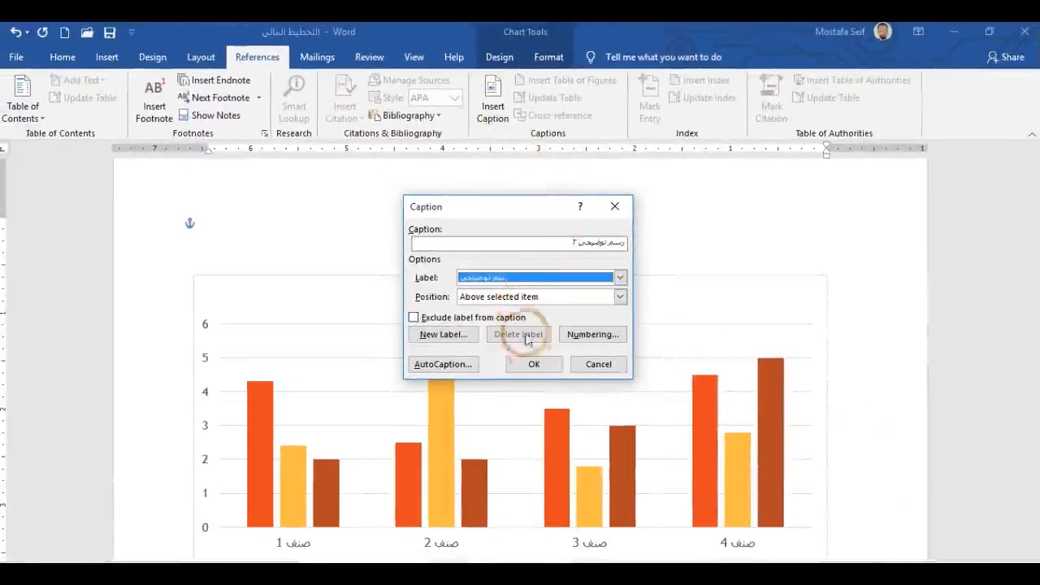
{"action": "left_click", "coordinate": [528, 366]}
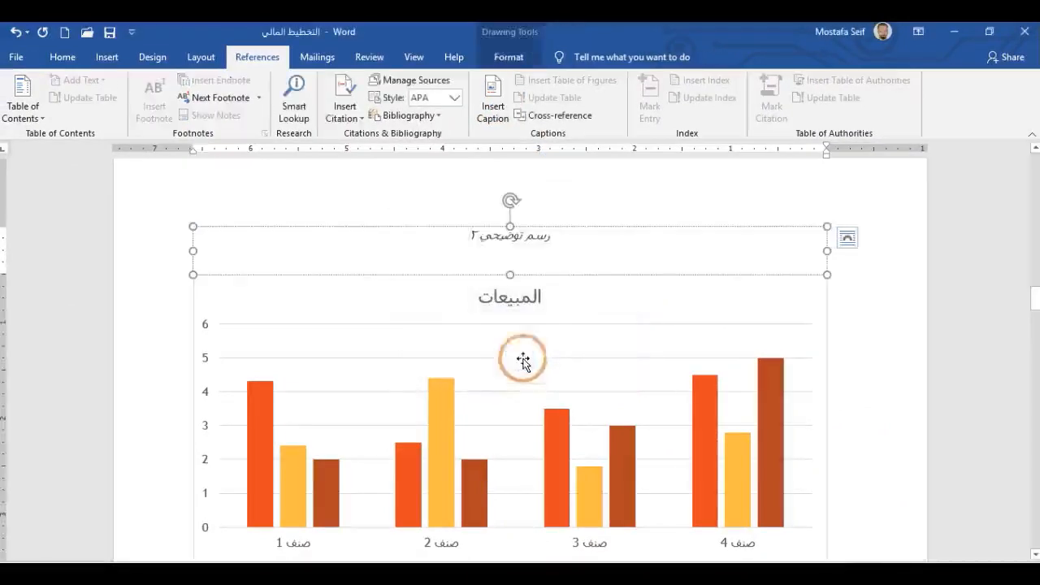
Add a second line reading "المبيعات خلال العام ٢٠١٩" under the المبيعات chart's caption label.
{"action": "left_click", "coordinate": [479, 235]}
{"action": "left_click", "coordinate": [467, 234]}
{"action": "key", "text": "Return"}
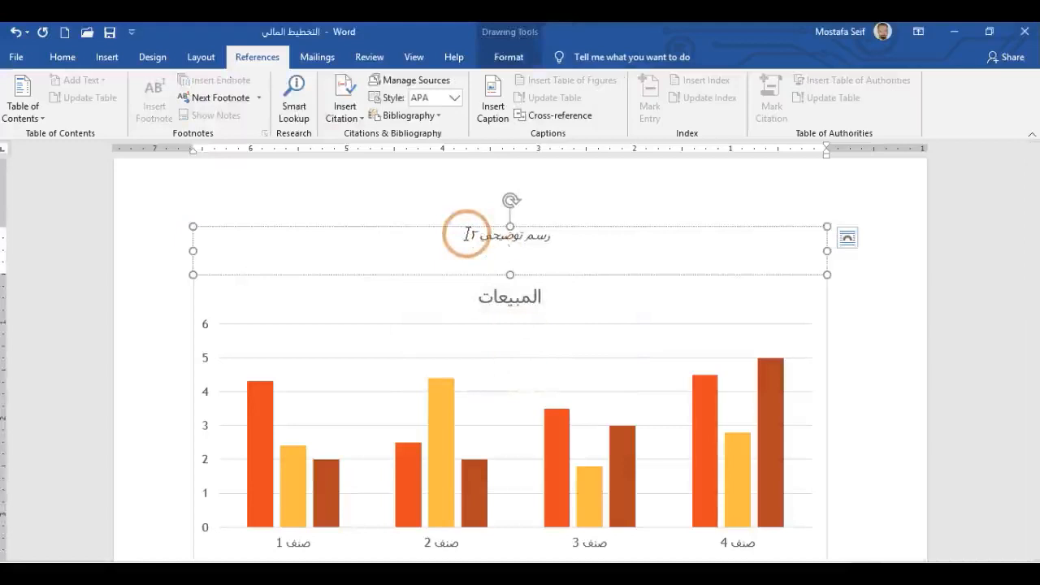
{"action": "type", "text": "المبيع"}
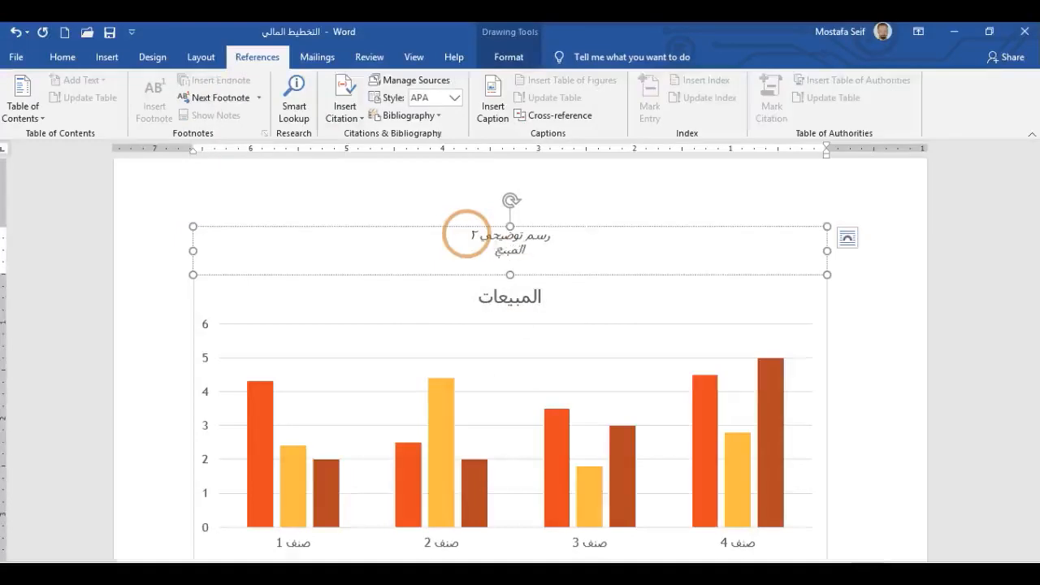
{"action": "type", "text": "ات خلال الربع"}
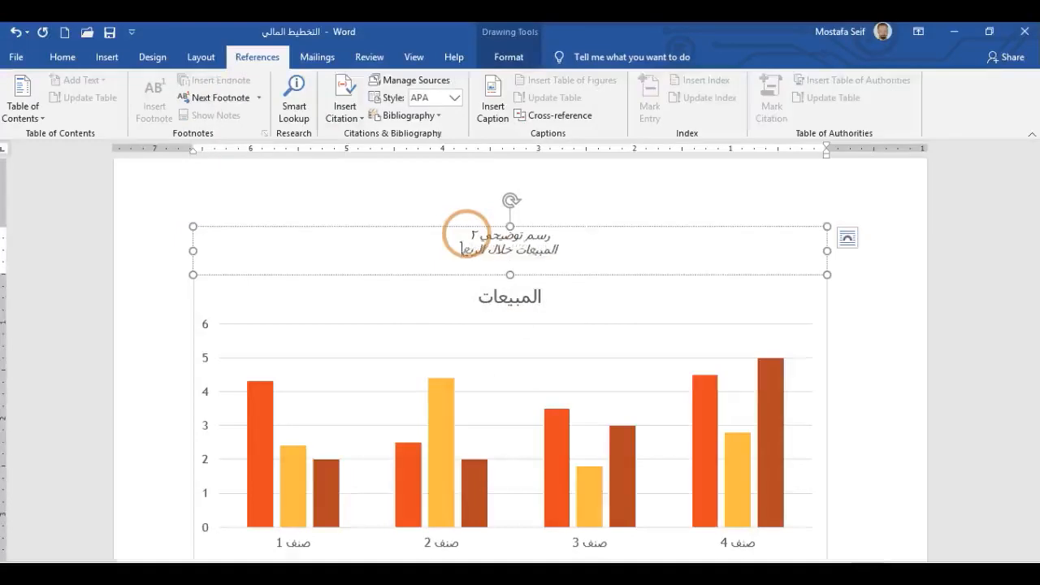
{"action": "key", "text": "BackSpace"}
{"action": "key", "text": "BackSpace"}
{"action": "key", "text": "BackSpace"}
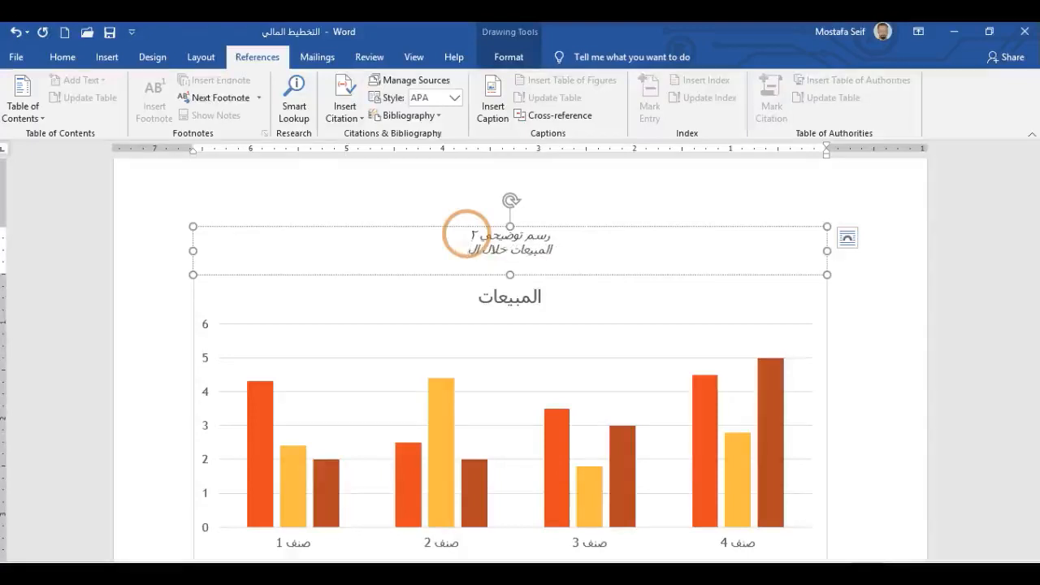
{"action": "type", "text": "عام"}
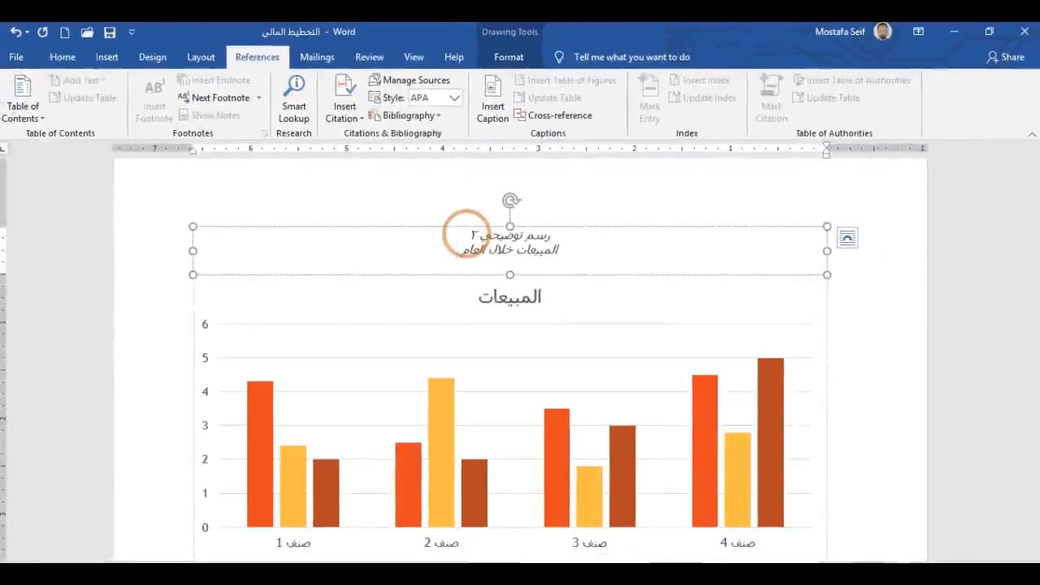
{"action": "type", "text": " ٢٠"}
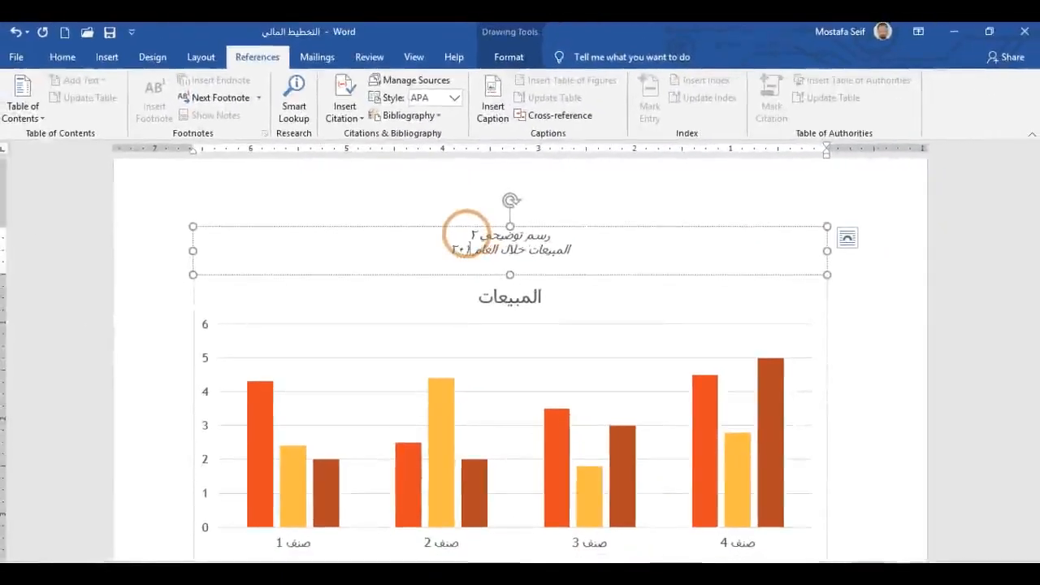
{"action": "type", "text": "١٩"}
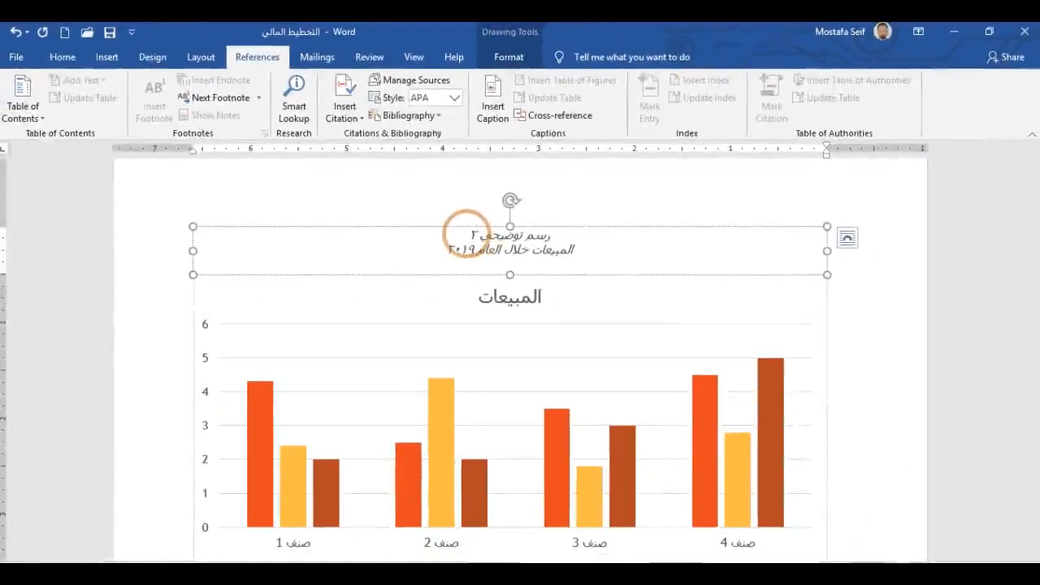
{"action": "left_click", "coordinate": [588, 319]}
{"action": "scroll", "coordinate": [577, 333], "scroll_direction": "down", "scroll_amount": 1}
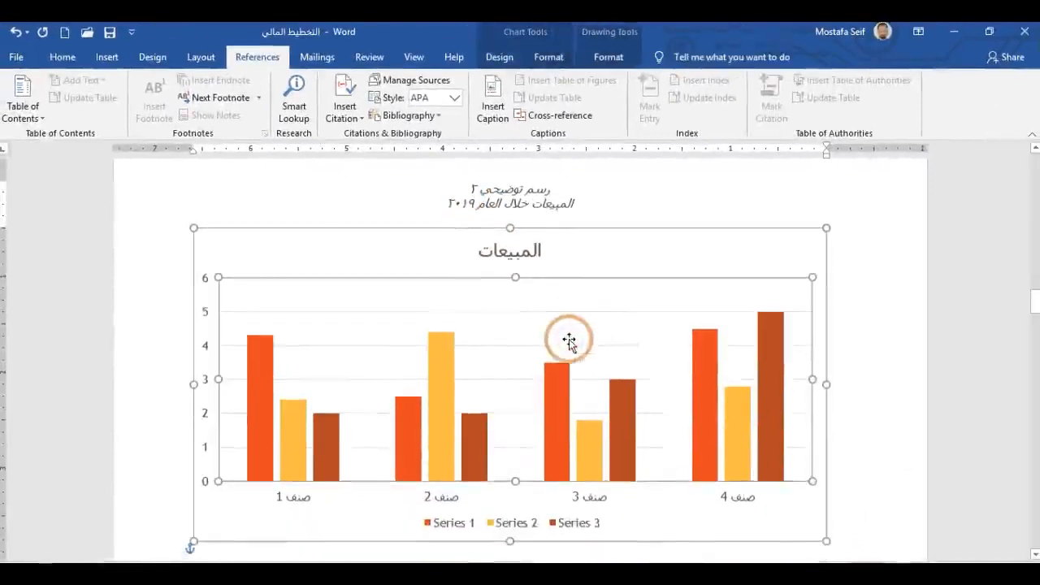
Start a caption for the empty two-row table under the التخطيط المالي stages text and choose the label جدول.
{"action": "scroll", "coordinate": [554, 340], "scroll_direction": "down", "scroll_amount": 4}
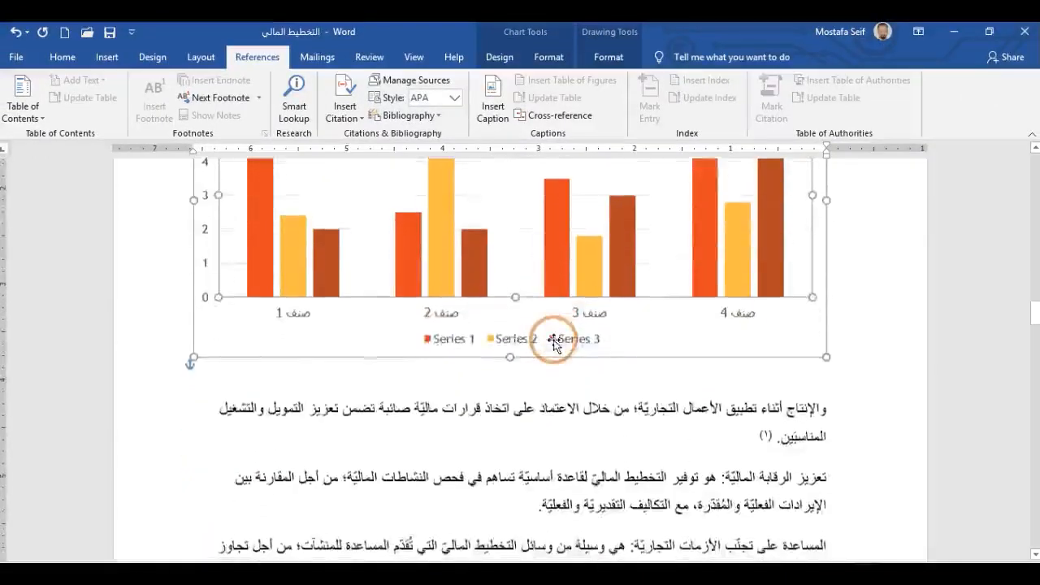
{"action": "scroll", "coordinate": [553, 341], "scroll_direction": "down", "scroll_amount": 7}
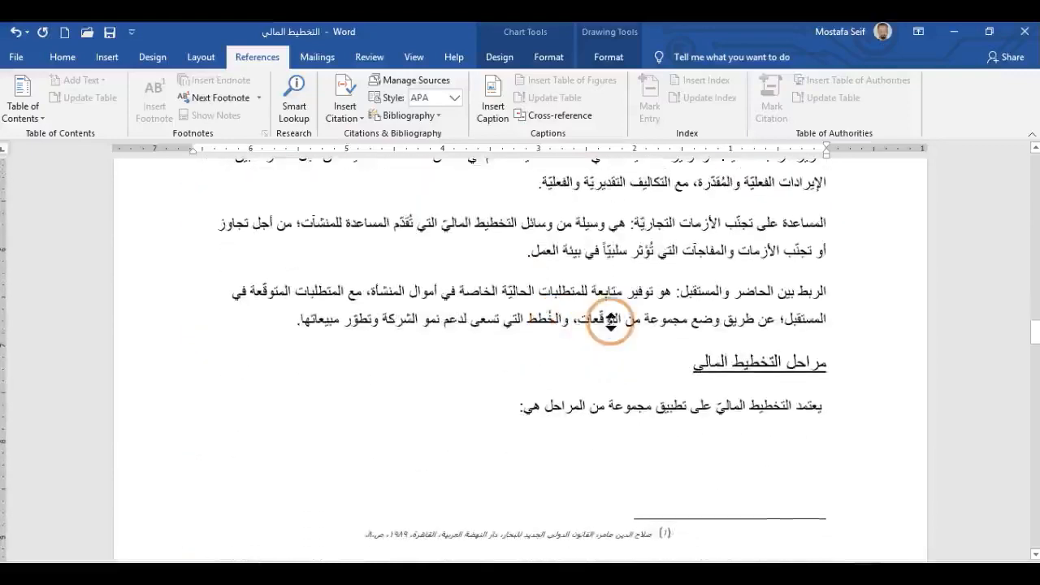
{"action": "scroll", "coordinate": [612, 324], "scroll_direction": "up", "scroll_amount": 5}
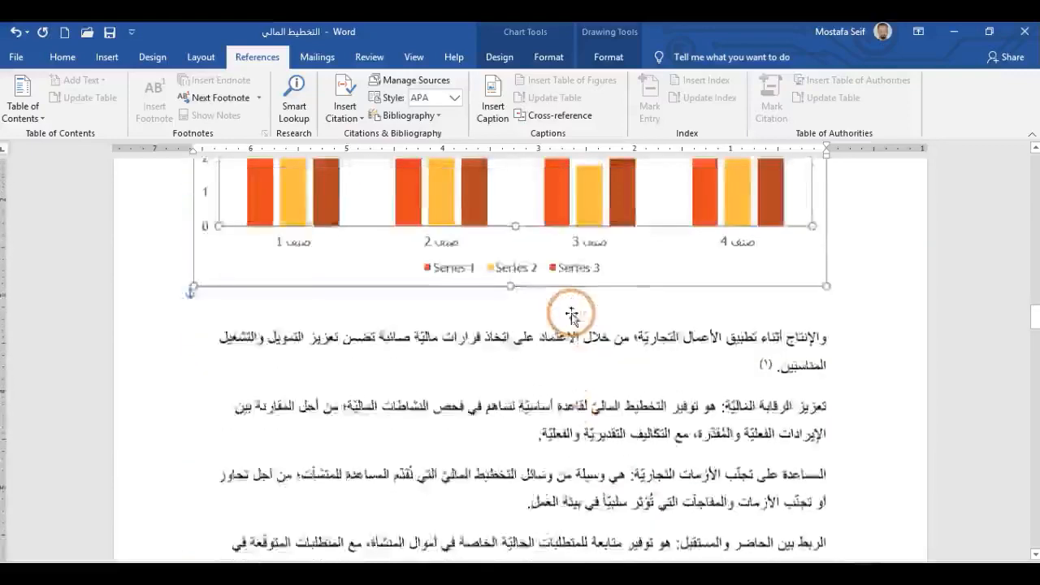
{"action": "scroll", "coordinate": [572, 314], "scroll_direction": "up", "scroll_amount": 5}
{"action": "scroll", "coordinate": [572, 314], "scroll_direction": "down", "scroll_amount": 9}
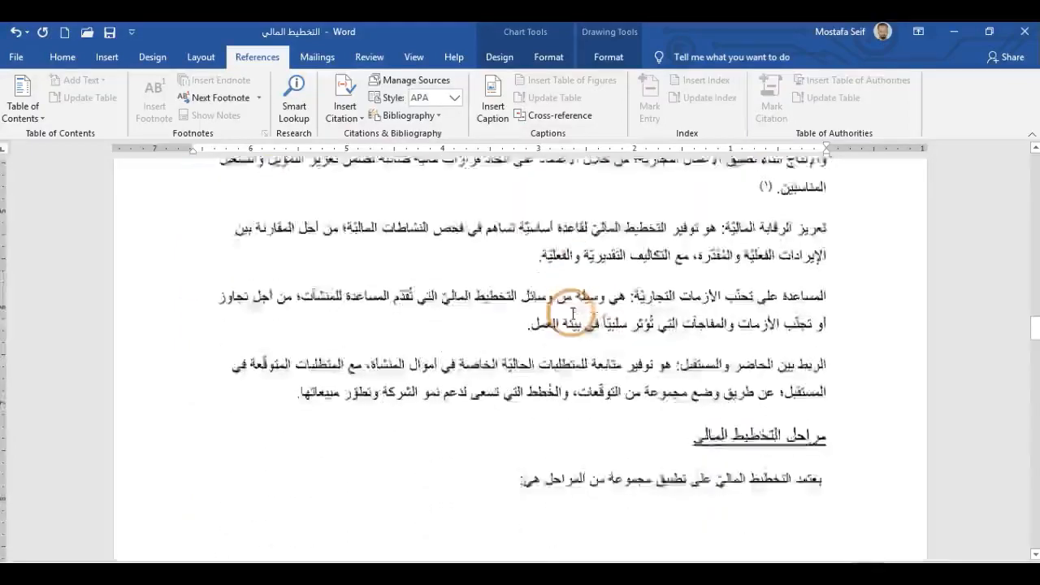
{"action": "scroll", "coordinate": [573, 313], "scroll_direction": "down", "scroll_amount": 20}
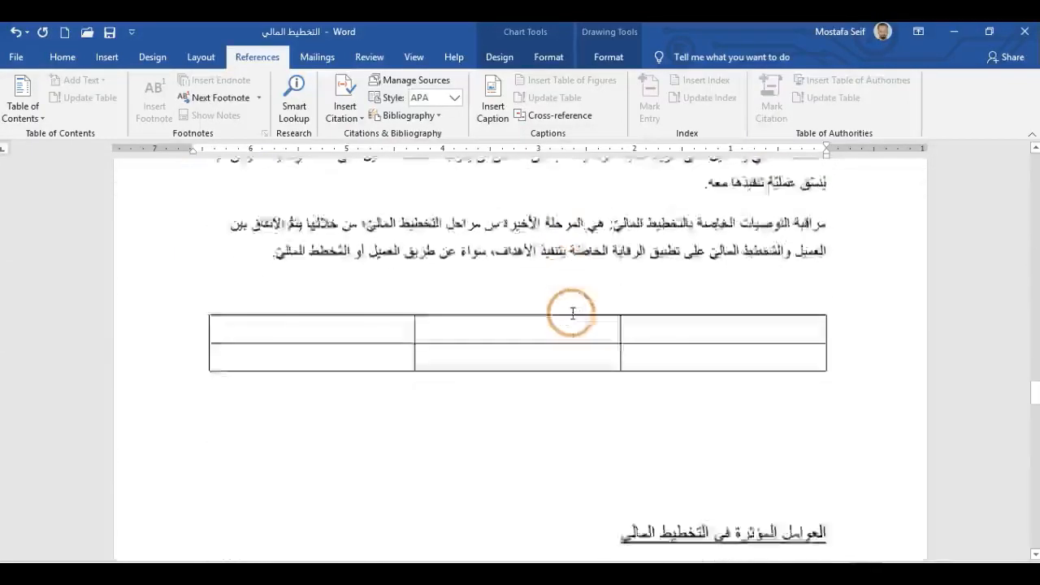
{"action": "scroll", "coordinate": [573, 312], "scroll_direction": "down", "scroll_amount": 2}
{"action": "scroll", "coordinate": [569, 308], "scroll_direction": "up", "scroll_amount": 3}
{"action": "left_click", "coordinate": [557, 343]}
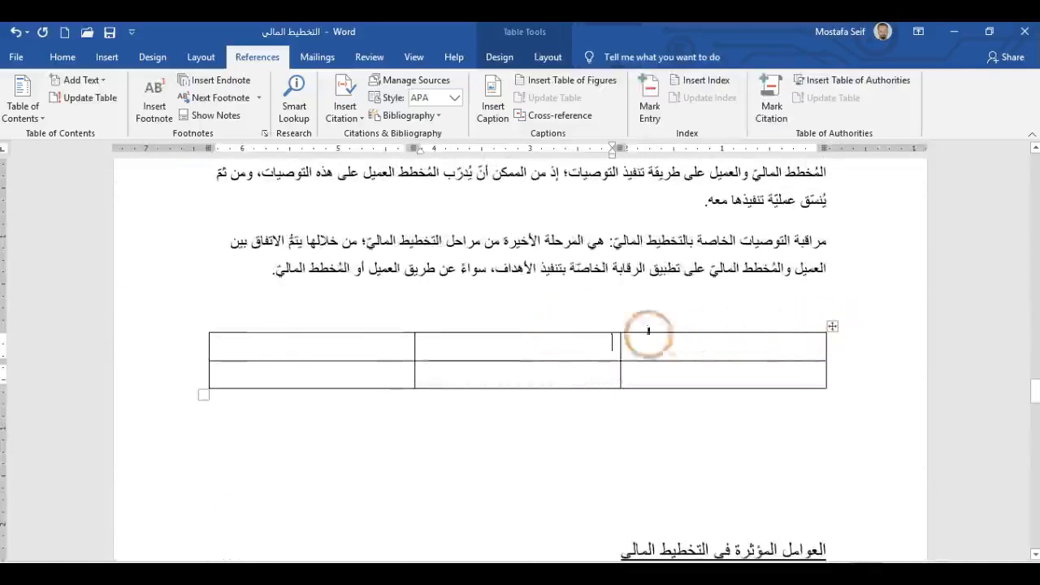
{"action": "left_click", "coordinate": [492, 91]}
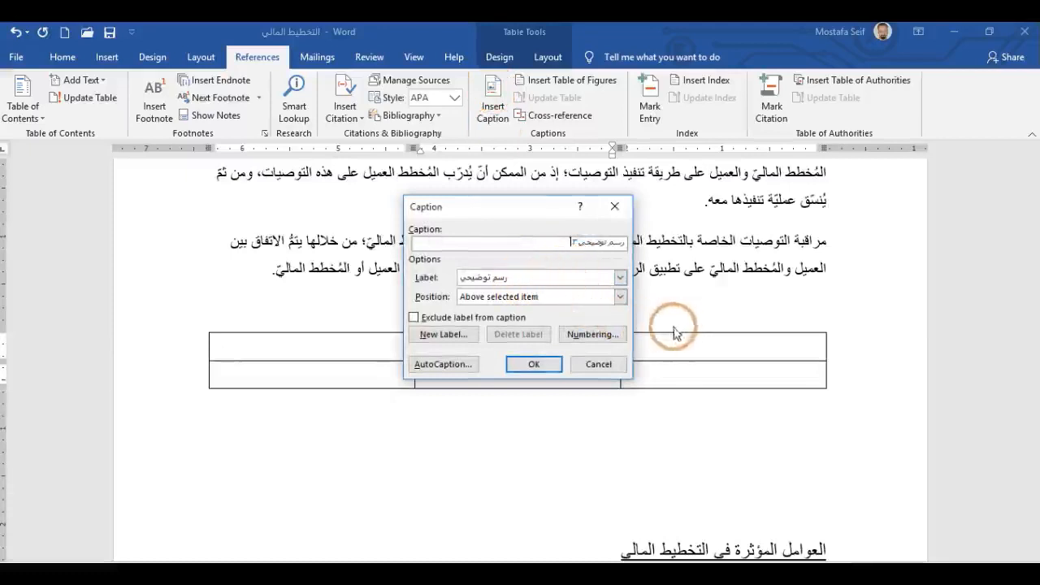
{"action": "left_click", "coordinate": [614, 279]}
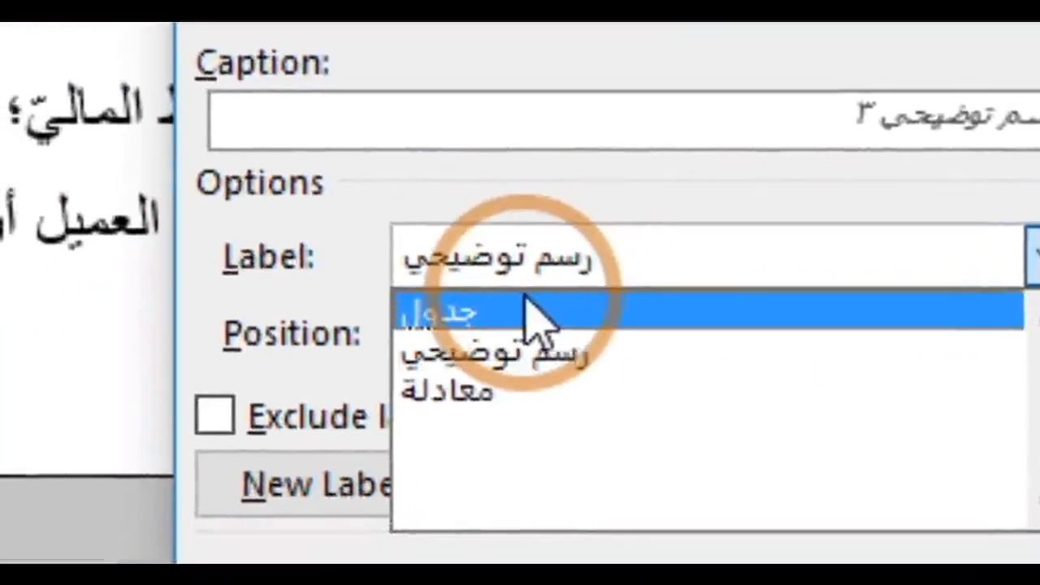
{"action": "left_click", "coordinate": [451, 345]}
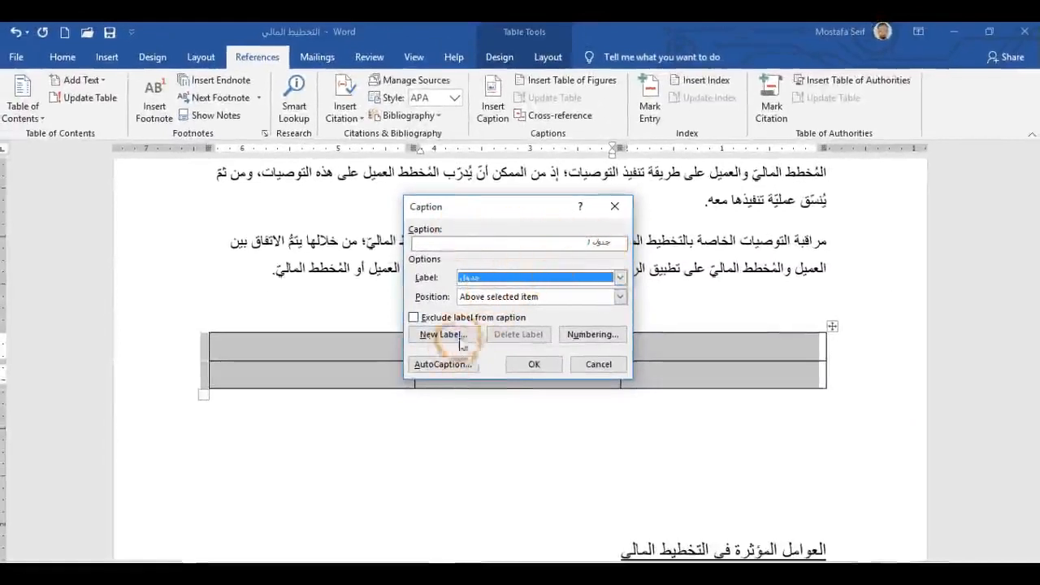
{"action": "left_click", "coordinate": [620, 278]}
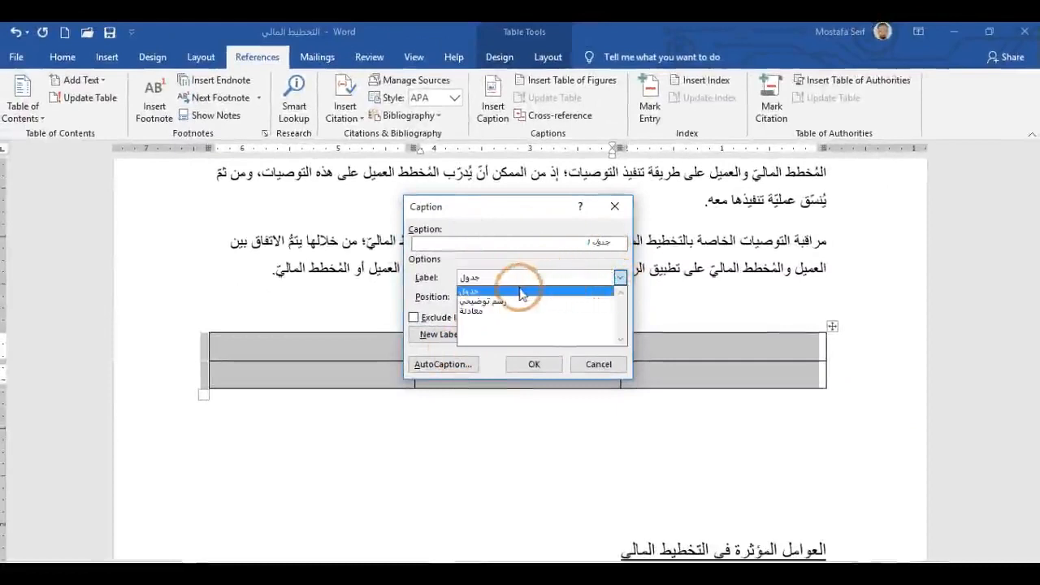
{"action": "left_click", "coordinate": [510, 216]}
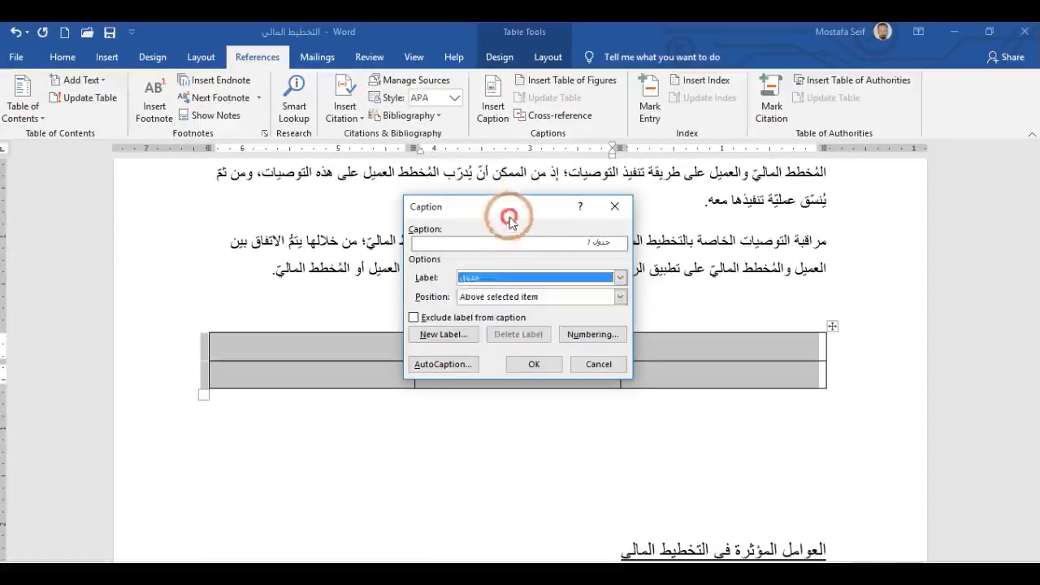
Create a new caption label named نموذج.
{"action": "left_click", "coordinate": [444, 336]}
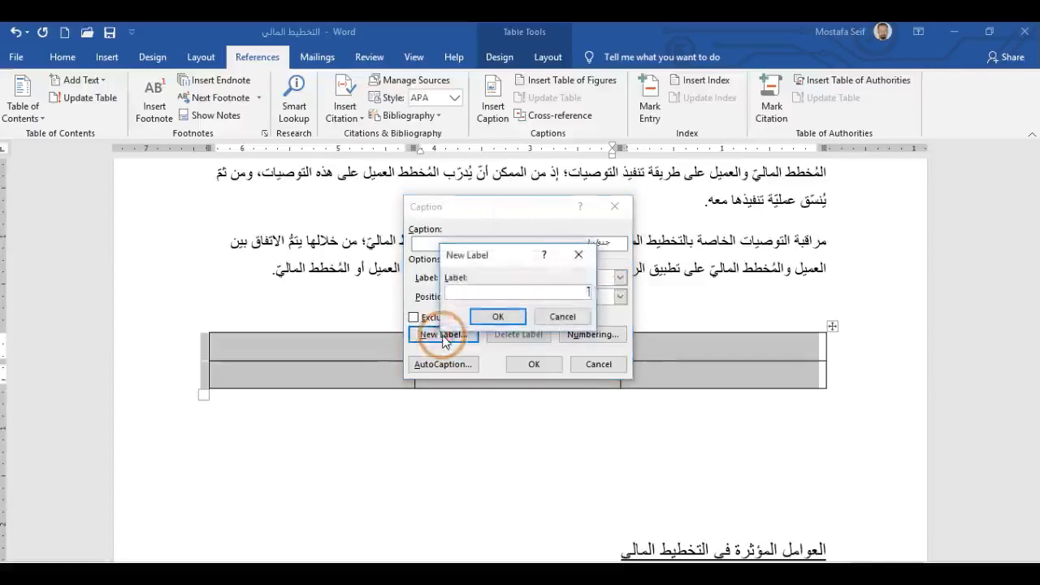
{"action": "left_click", "coordinate": [554, 290]}
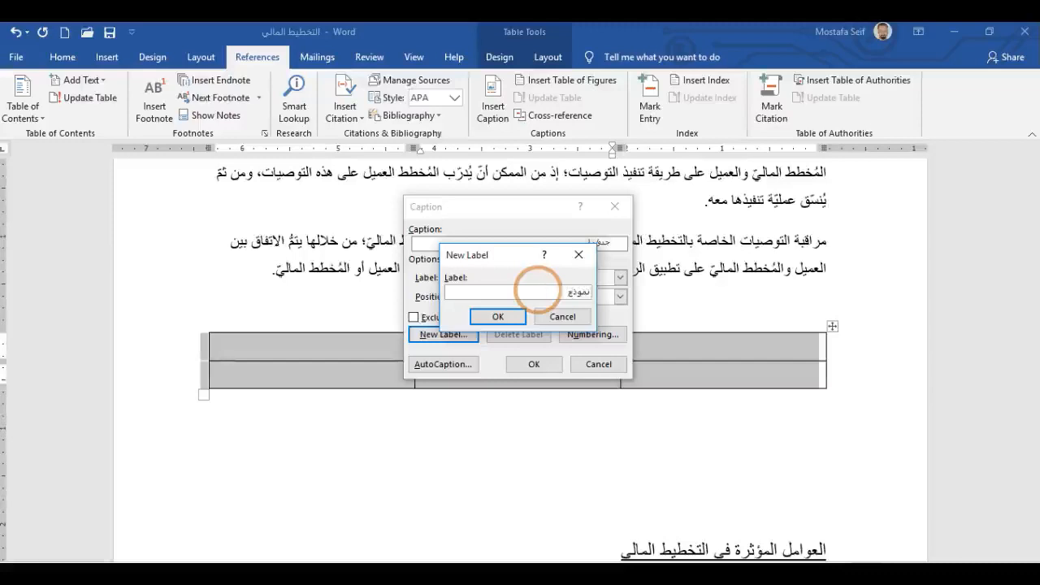
{"action": "left_click", "coordinate": [511, 317]}
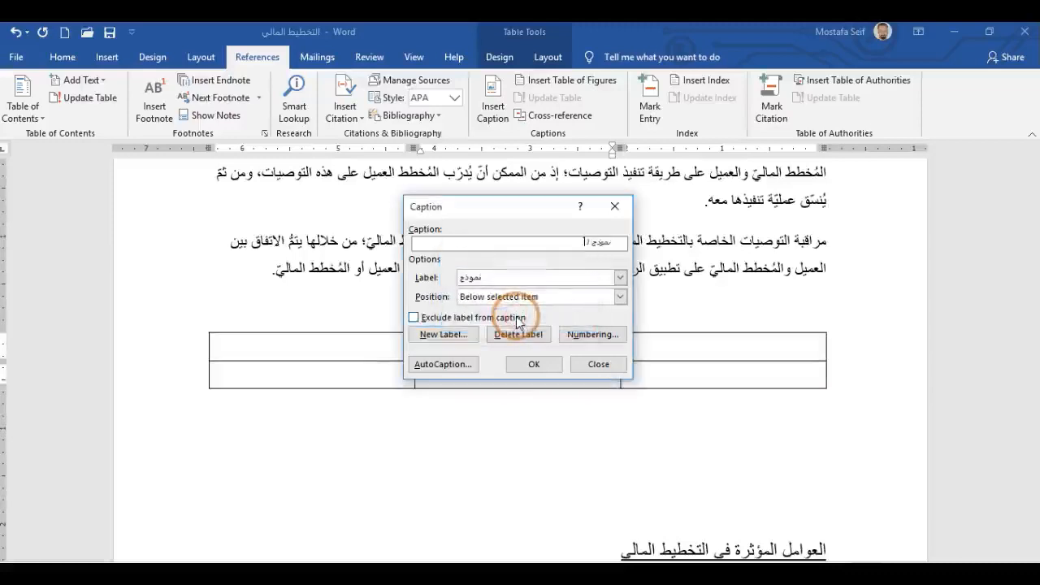
Switch the caption label back to جدول and insert the caption above the two-row table.
{"action": "left_click", "coordinate": [543, 281]}
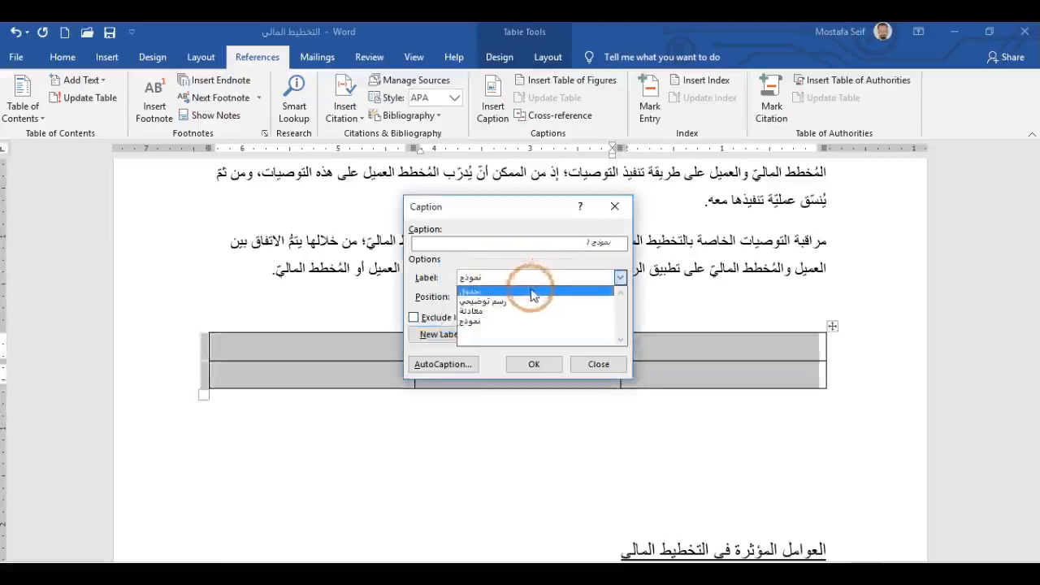
{"action": "left_click", "coordinate": [532, 291]}
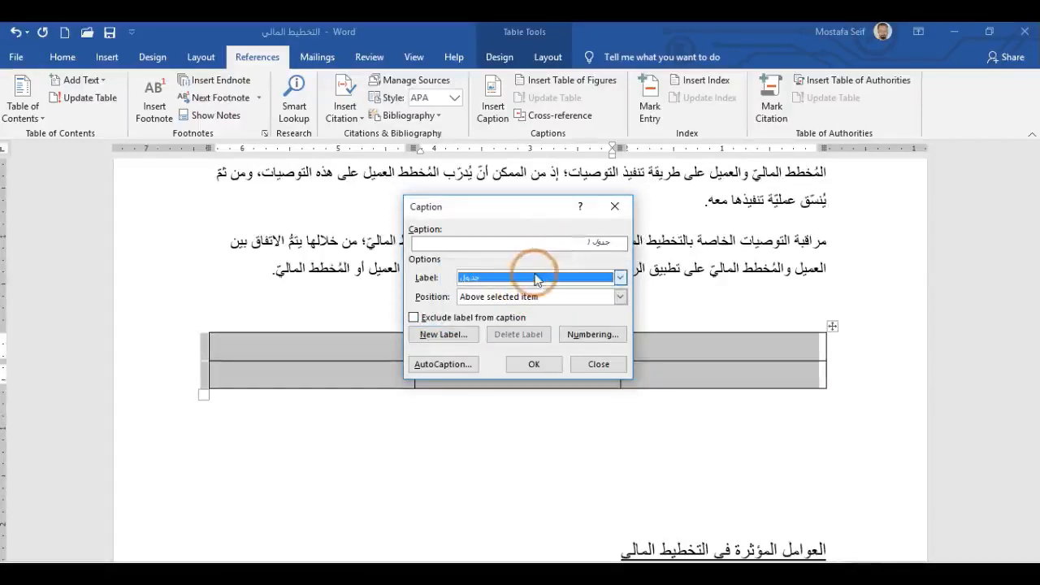
{"action": "left_click", "coordinate": [535, 280]}
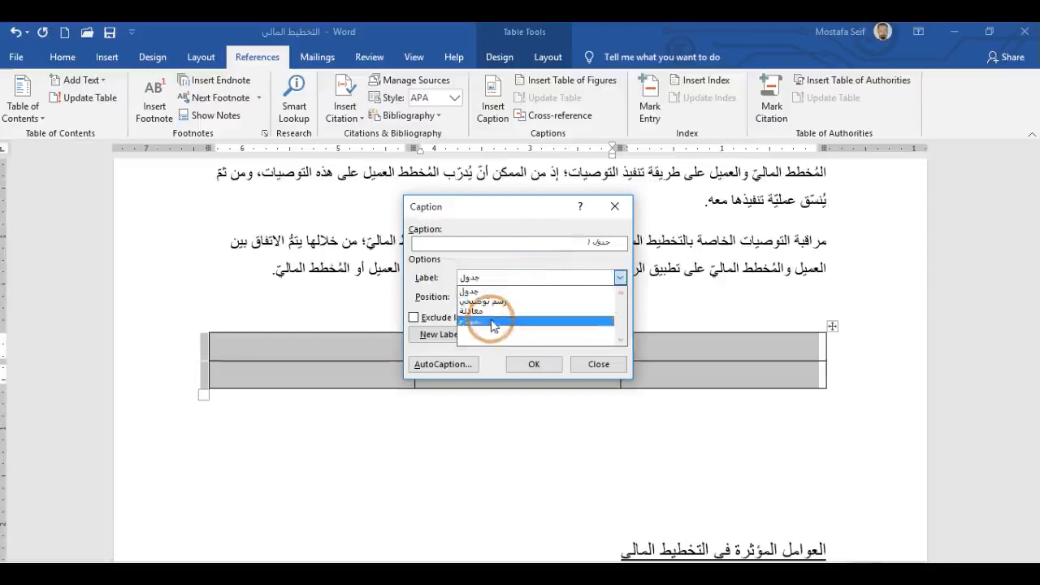
{"action": "left_click", "coordinate": [501, 289]}
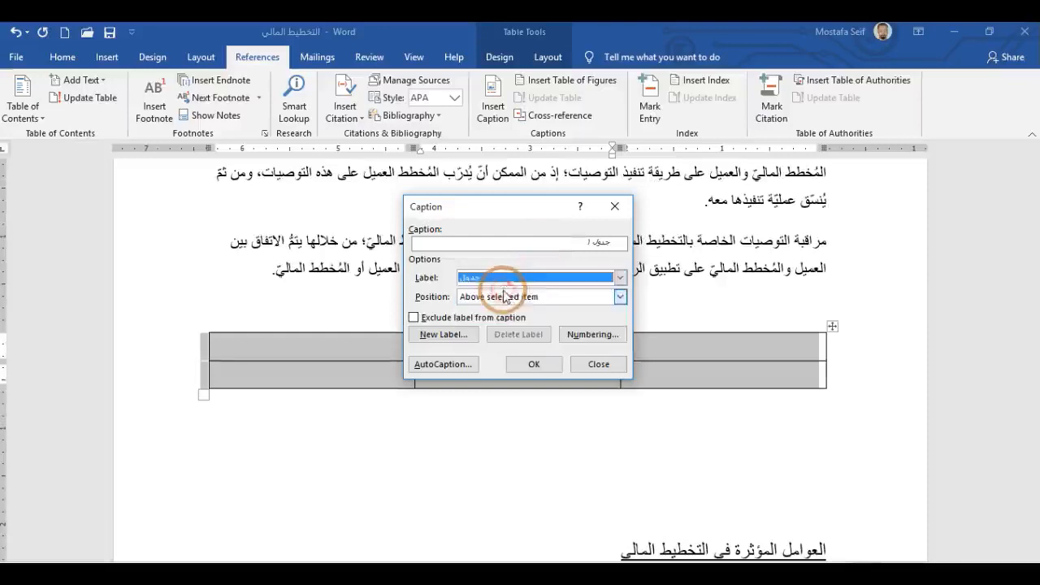
{"action": "left_click", "coordinate": [535, 366]}
Add a second line reading "مقارنة بين اصناف المجموعة ١" under the two-row table's caption label.
{"action": "left_click", "coordinate": [512, 332]}
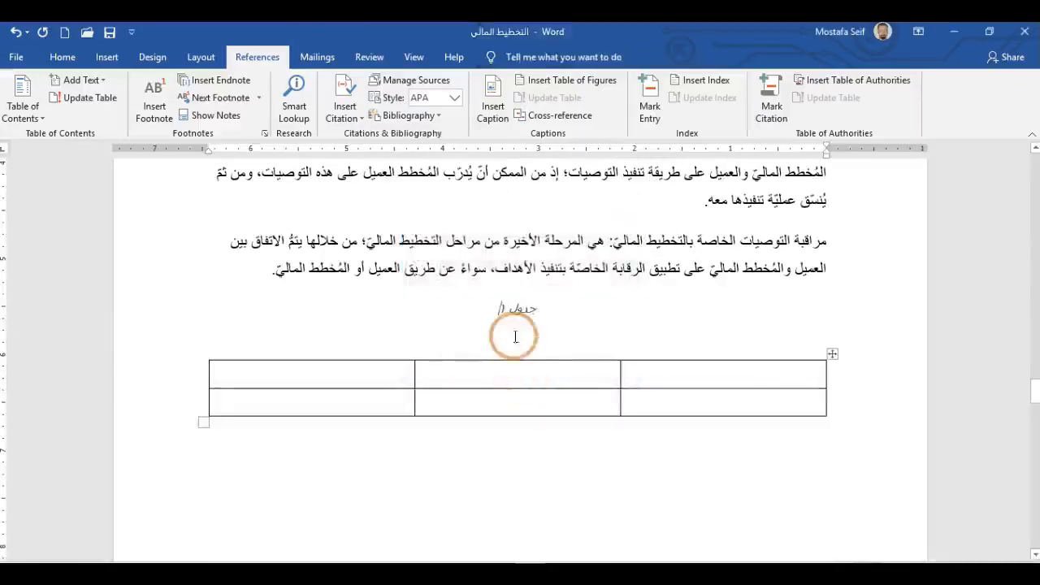
{"action": "left_click", "coordinate": [496, 310]}
{"action": "key", "text": "Return"}
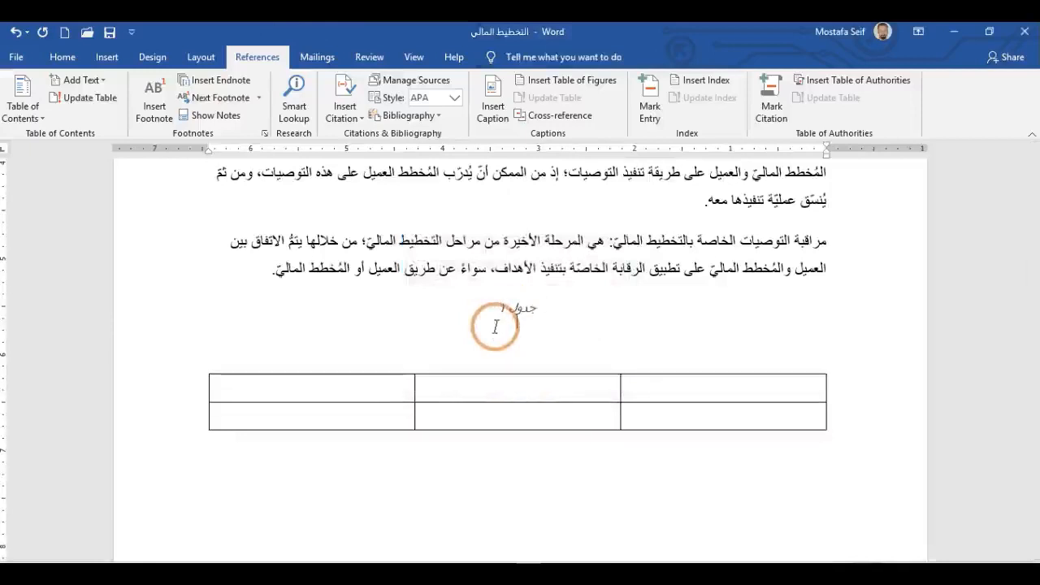
{"action": "type", "text": "جدو"}
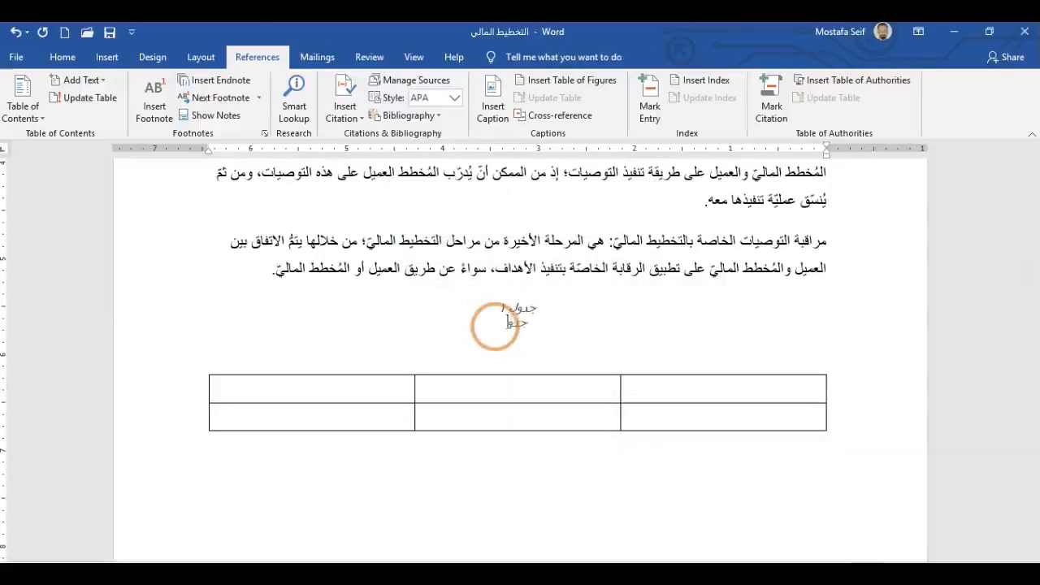
{"action": "key", "text": "BackSpace"}
{"action": "type", "text": "بي"}
{"action": "type", "text": "ن أصناف المجتم"}
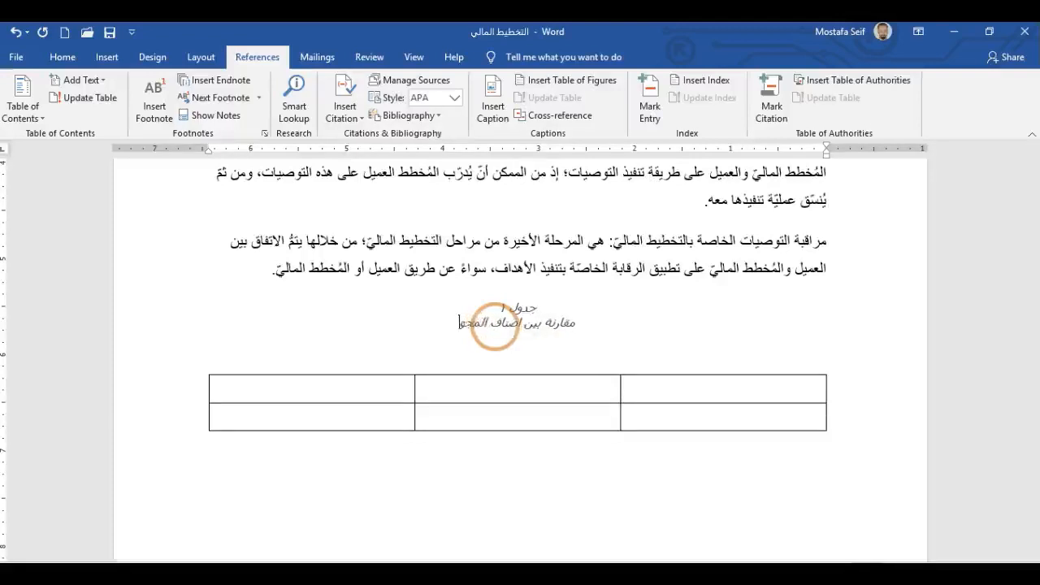
{"action": "type", "text": "عة"}
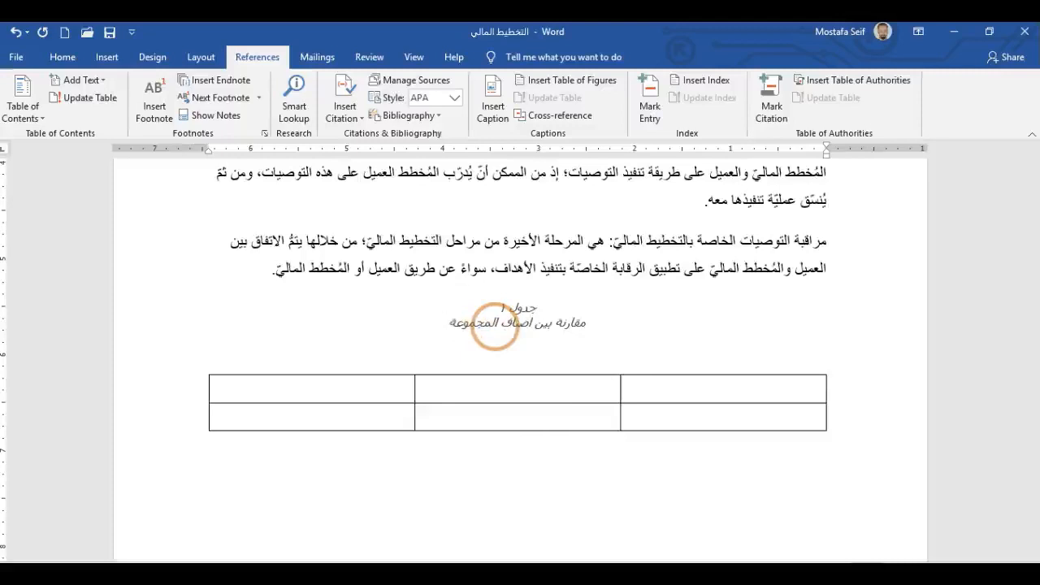
{"action": "type", "text": " أ"}
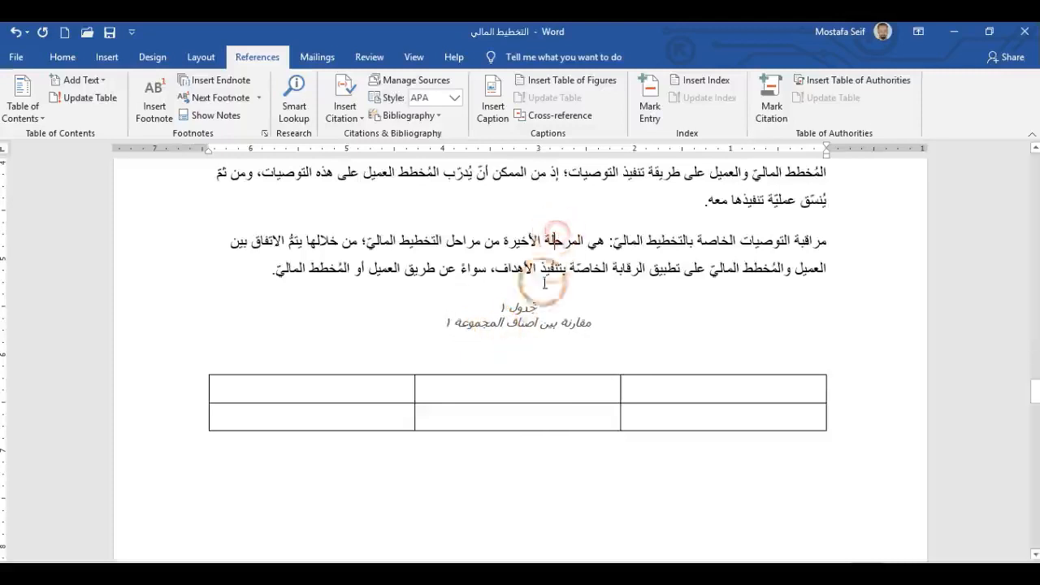
Insert a caption with the label جدول above the empty three-row table further down the document.
{"action": "scroll", "coordinate": [503, 370], "scroll_direction": "down", "scroll_amount": 3}
{"action": "scroll", "coordinate": [503, 372], "scroll_direction": "down", "scroll_amount": 10}
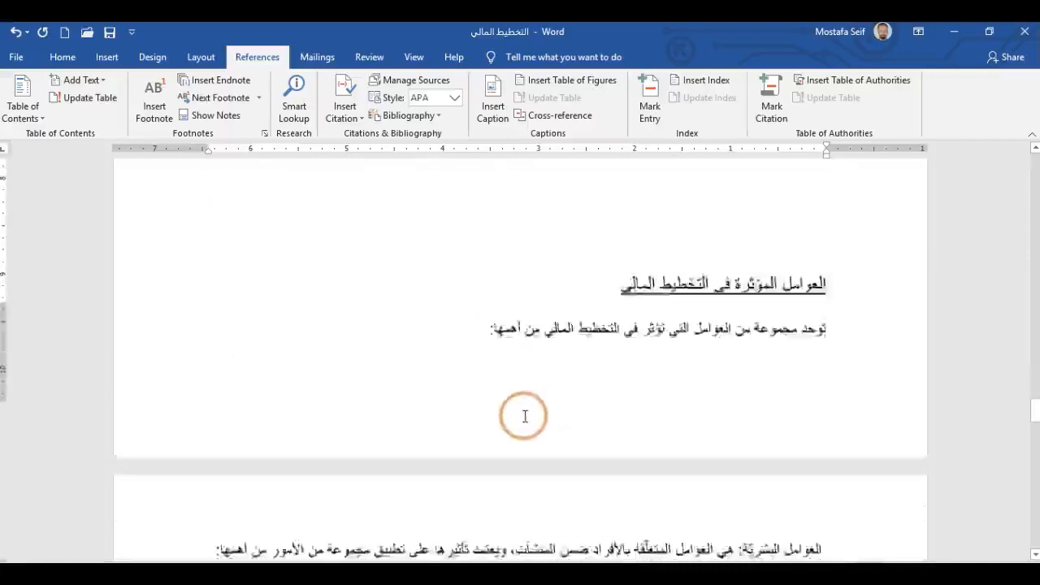
{"action": "scroll", "coordinate": [525, 416], "scroll_direction": "down", "scroll_amount": 1}
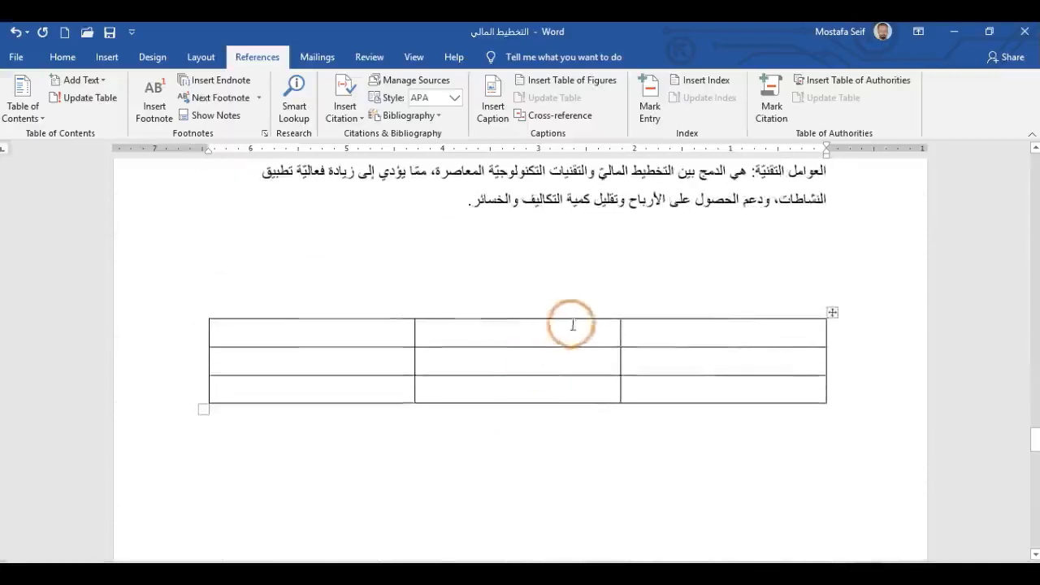
{"action": "left_click", "coordinate": [829, 312]}
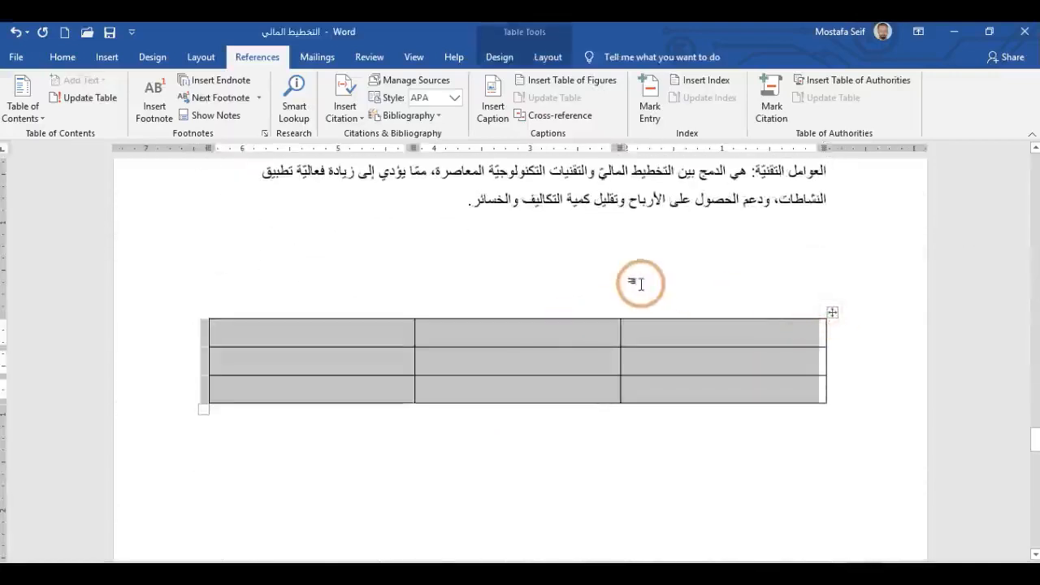
{"action": "left_click", "coordinate": [575, 341]}
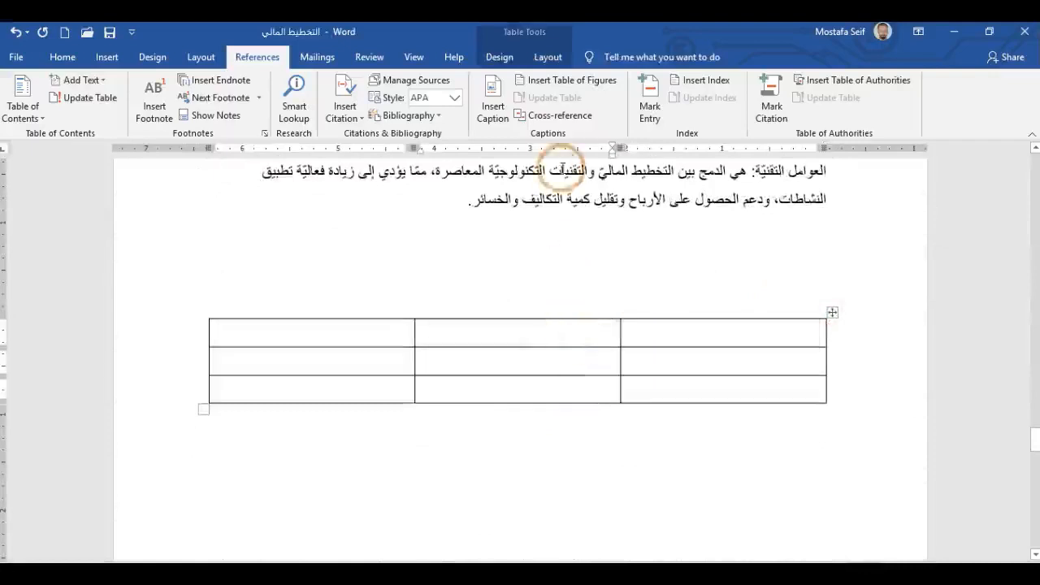
{"action": "left_click", "coordinate": [493, 98]}
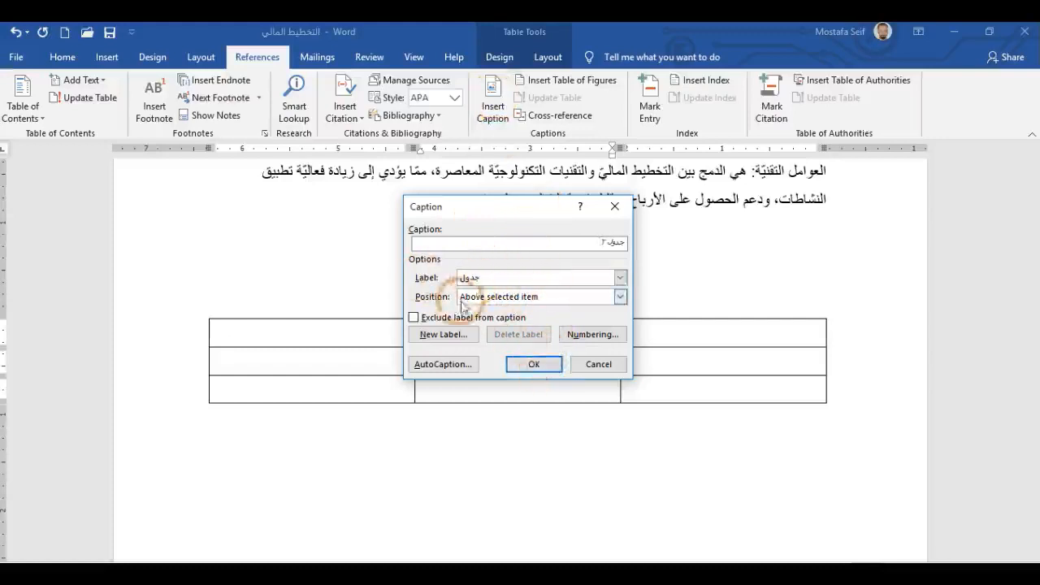
{"action": "left_click", "coordinate": [534, 363]}
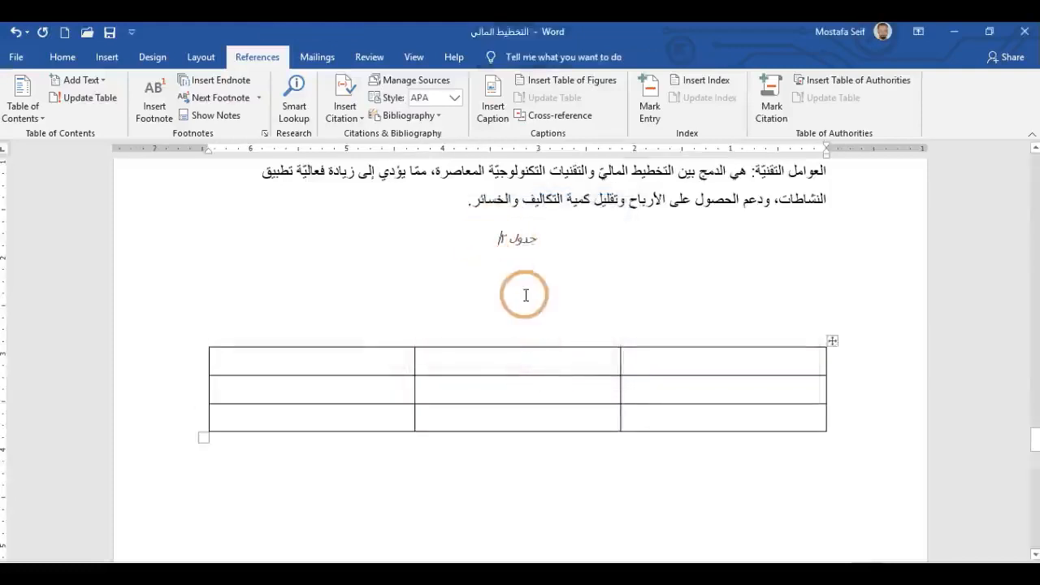
Add a second line reading "مقارنة بين اصناف المجموعة ٢" under the three-row table's caption label.
{"action": "key", "text": "Return"}
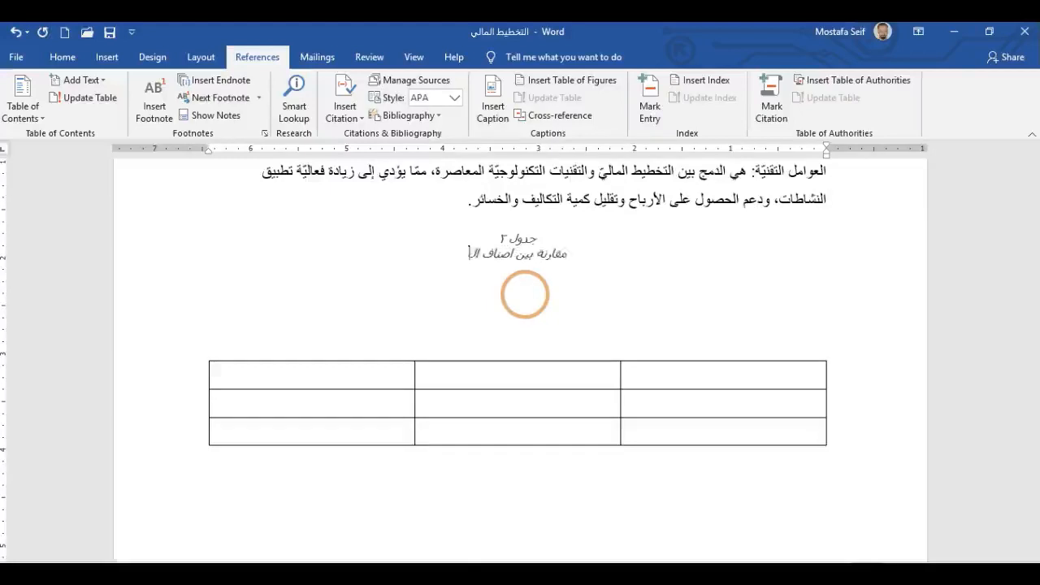
{"action": "type", "text": "مجموعة"}
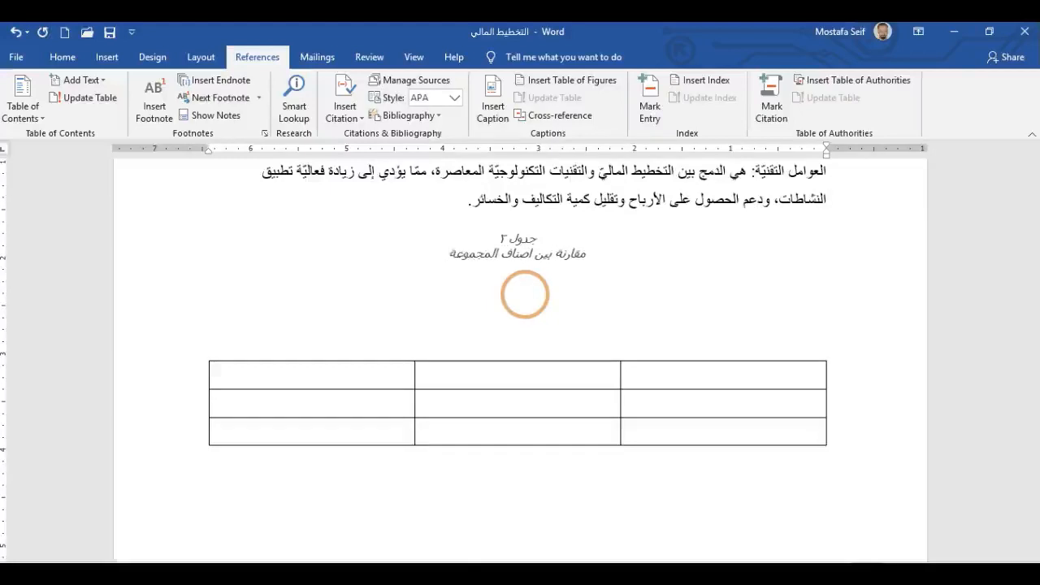
{"action": "type", "text": " أ"}
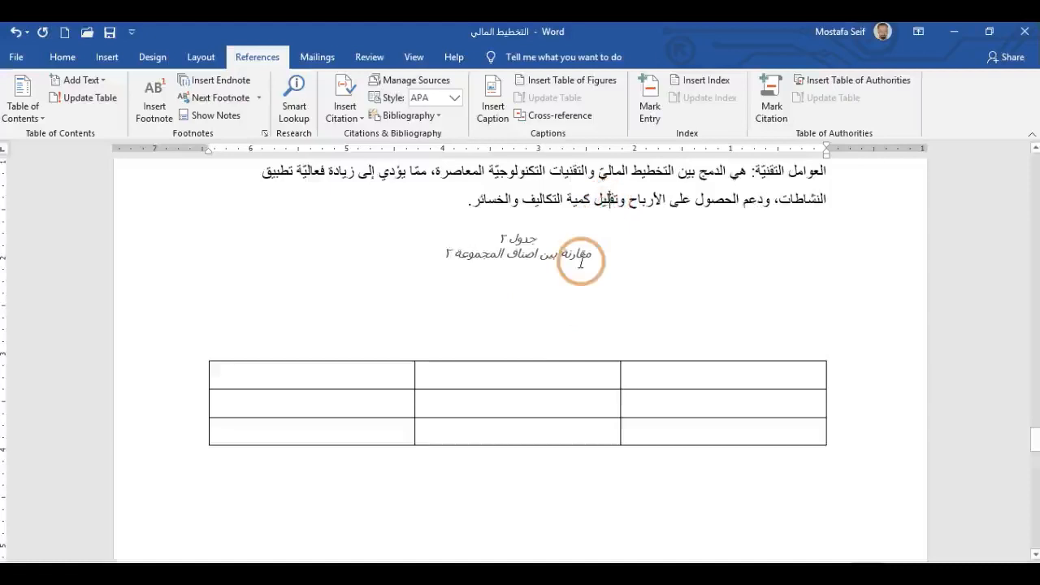
{"action": "scroll", "coordinate": [582, 262], "scroll_direction": "down", "scroll_amount": 5}
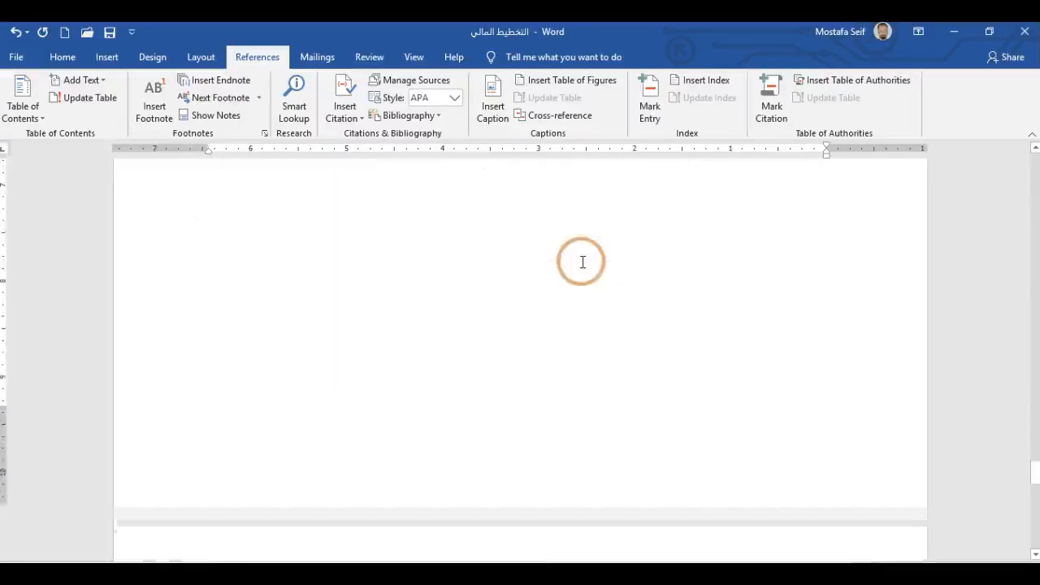
{"action": "scroll", "coordinate": [581, 262], "scroll_direction": "down", "scroll_amount": 4}
{"action": "scroll", "coordinate": [582, 261], "scroll_direction": "up", "scroll_amount": 4}
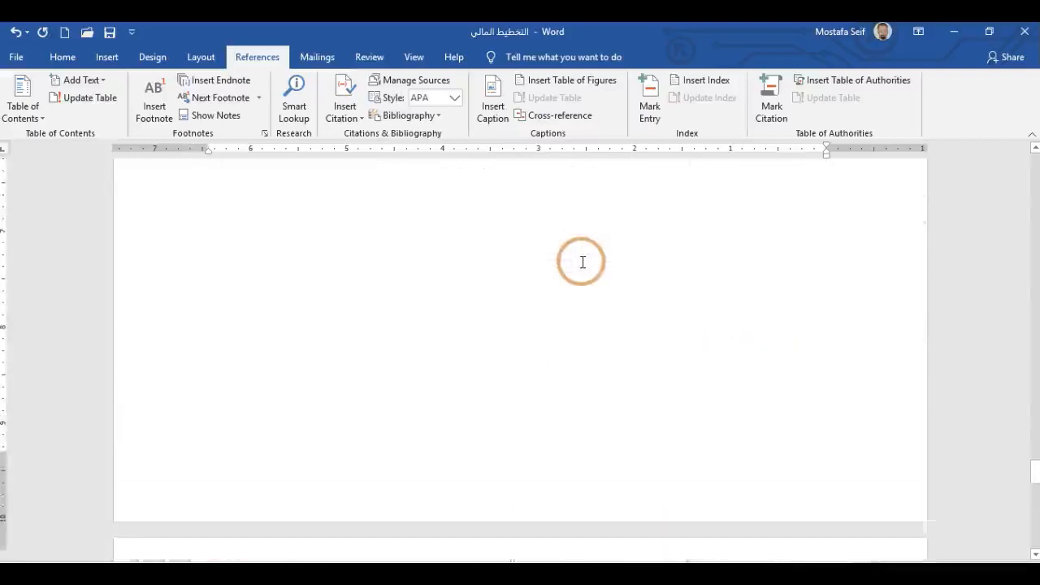
Place the cursor below the empty three-row table and start a table of figures with the caption label جدول.
{"action": "scroll", "coordinate": [582, 262], "scroll_direction": "up", "scroll_amount": 4}
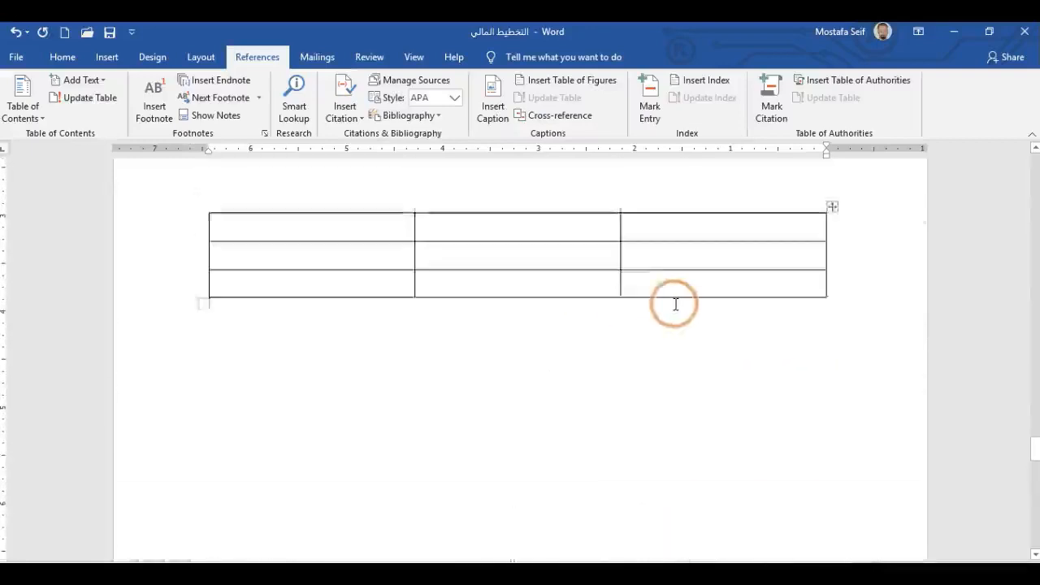
{"action": "scroll", "coordinate": [772, 362], "scroll_direction": "up", "scroll_amount": 1}
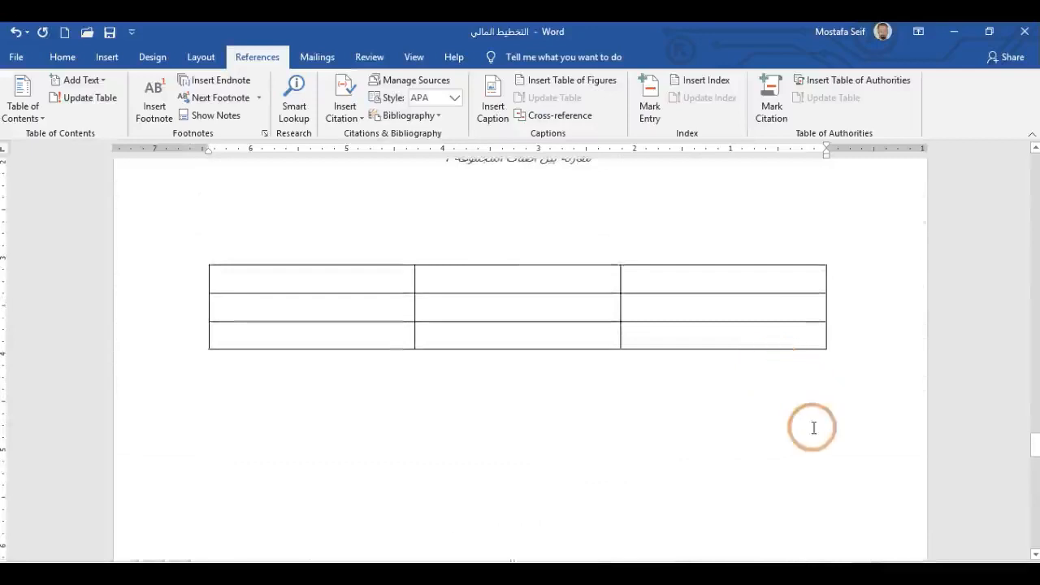
{"action": "scroll", "coordinate": [814, 428], "scroll_direction": "down", "scroll_amount": 3}
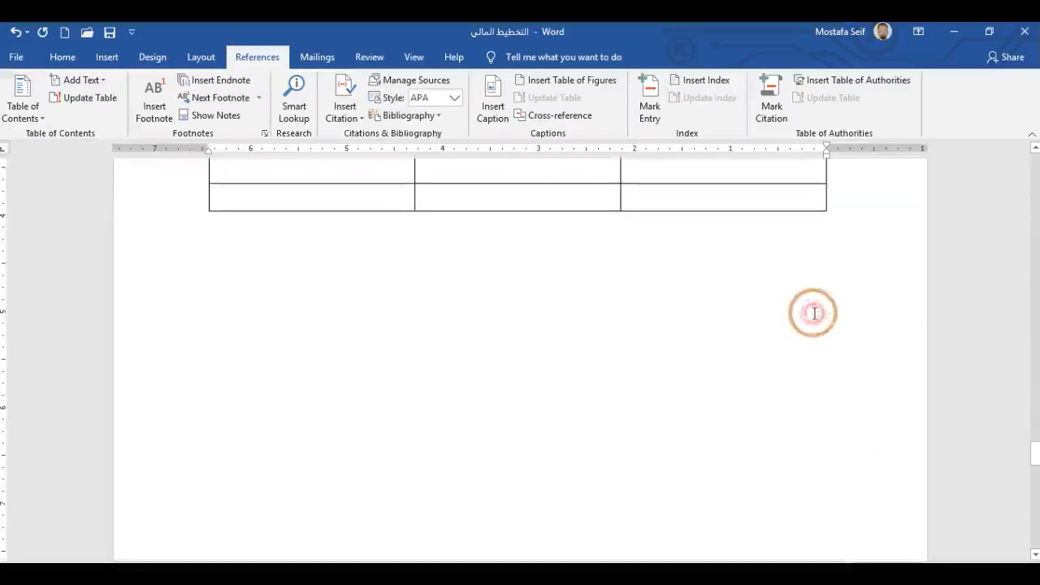
{"action": "scroll", "coordinate": [805, 301], "scroll_direction": "up", "scroll_amount": 3}
{"action": "left_click", "coordinate": [818, 291]}
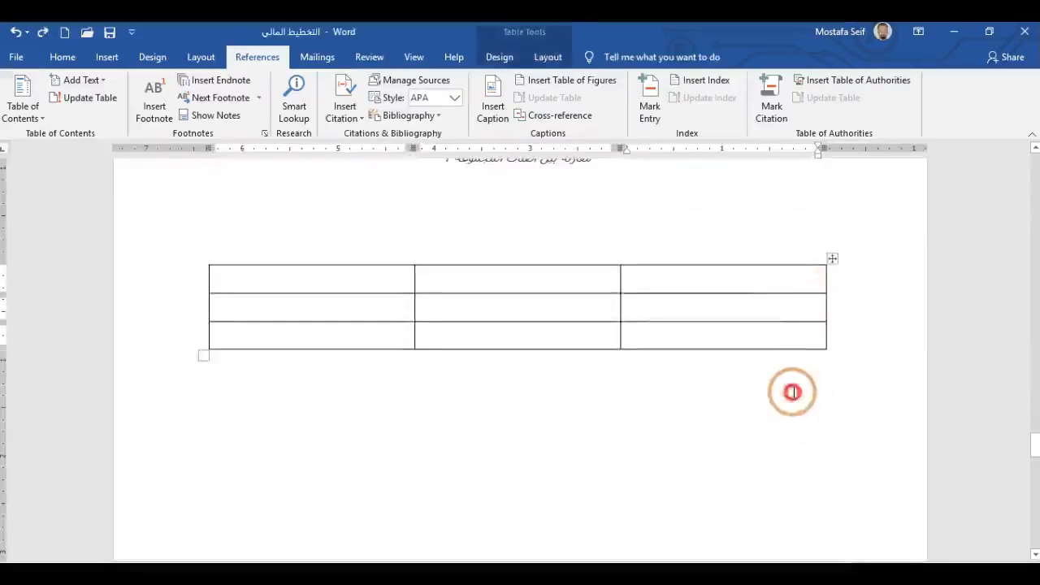
{"action": "left_click", "coordinate": [794, 436]}
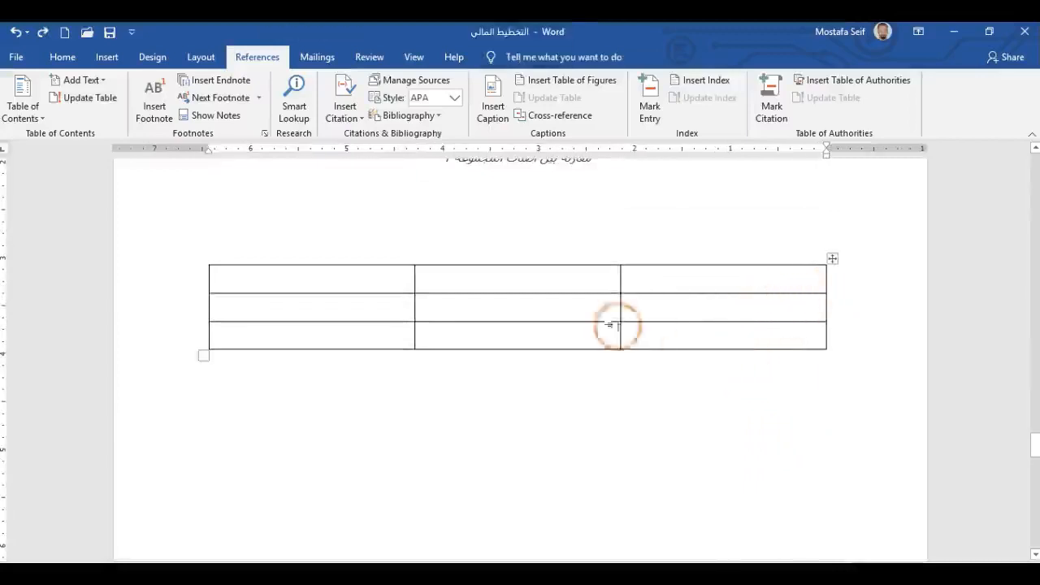
{"action": "scroll", "coordinate": [520, 358], "scroll_direction": "down", "scroll_amount": 3}
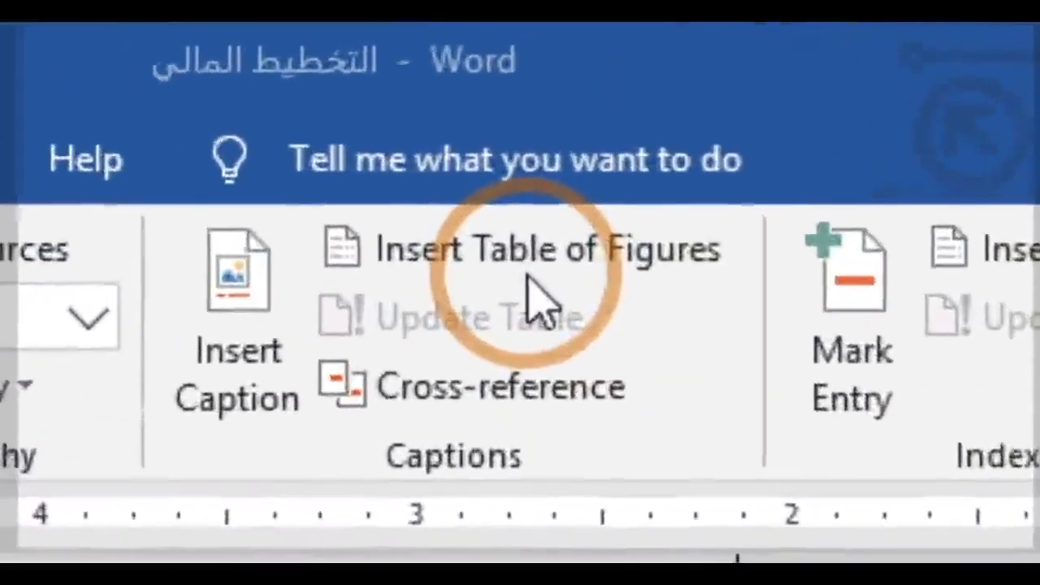
{"action": "left_click", "coordinate": [525, 259]}
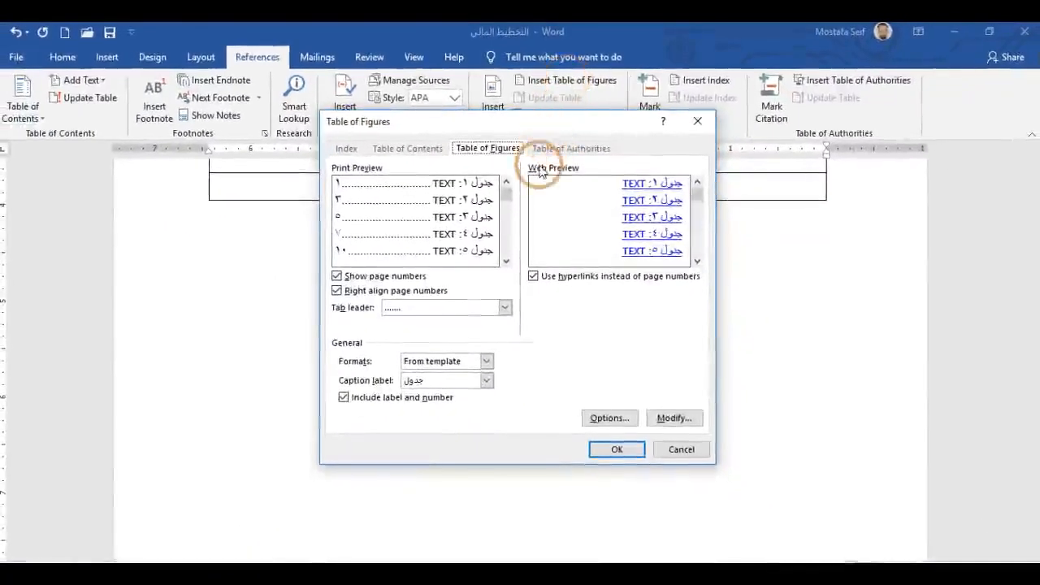
{"action": "left_click", "coordinate": [489, 384]}
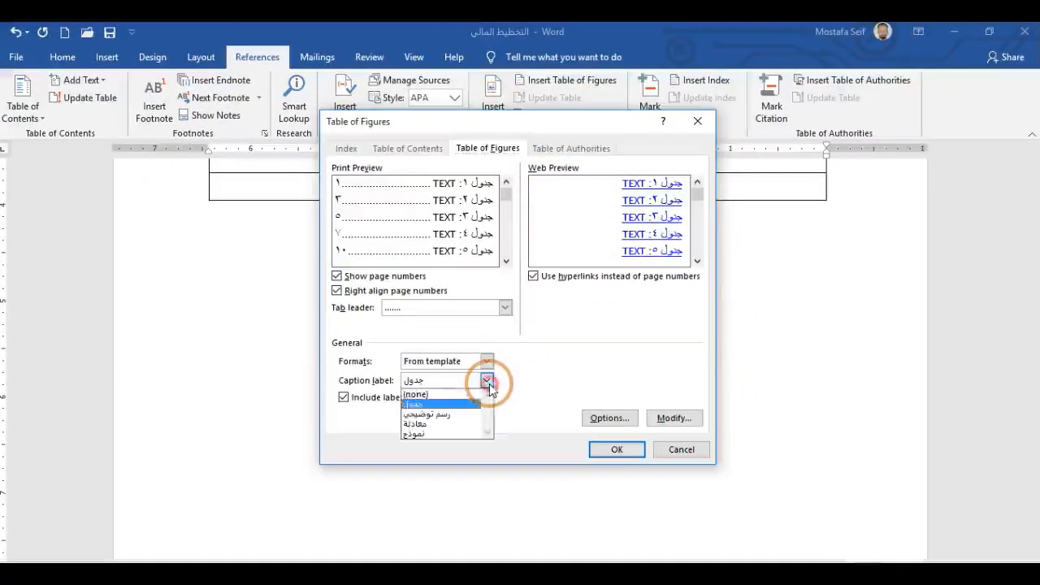
{"action": "left_click", "coordinate": [438, 404]}
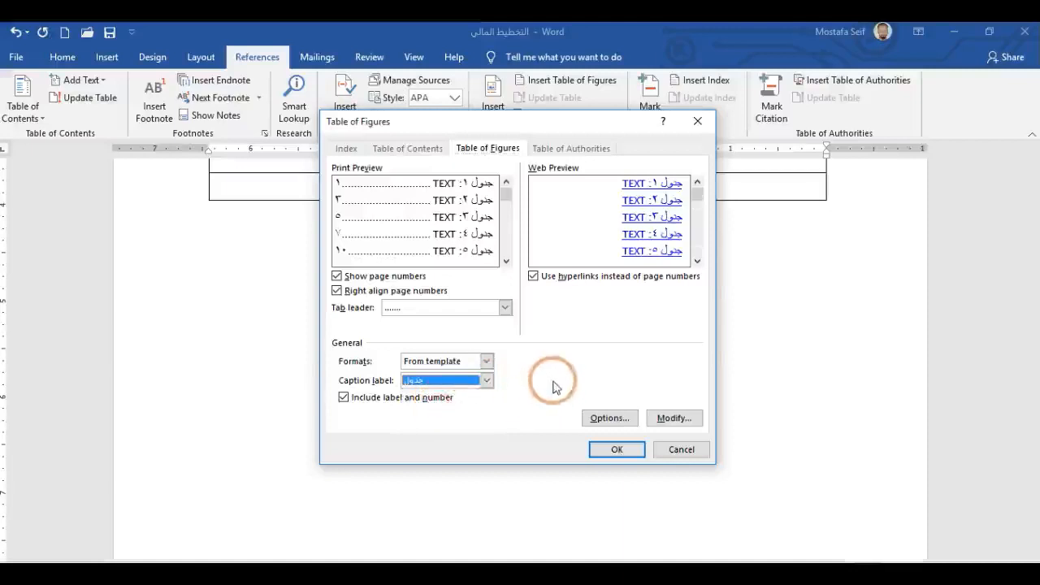
Try the none, dashed and solid-line tab leaders in the table of figures preview and return to the dotted leader.
{"action": "left_click", "coordinate": [503, 308]}
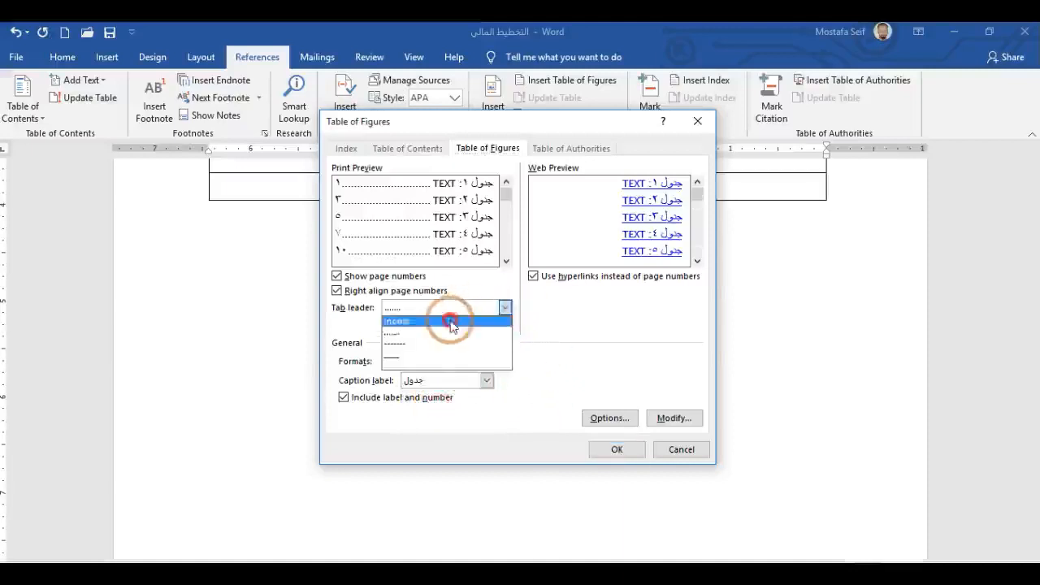
{"action": "left_click", "coordinate": [447, 321]}
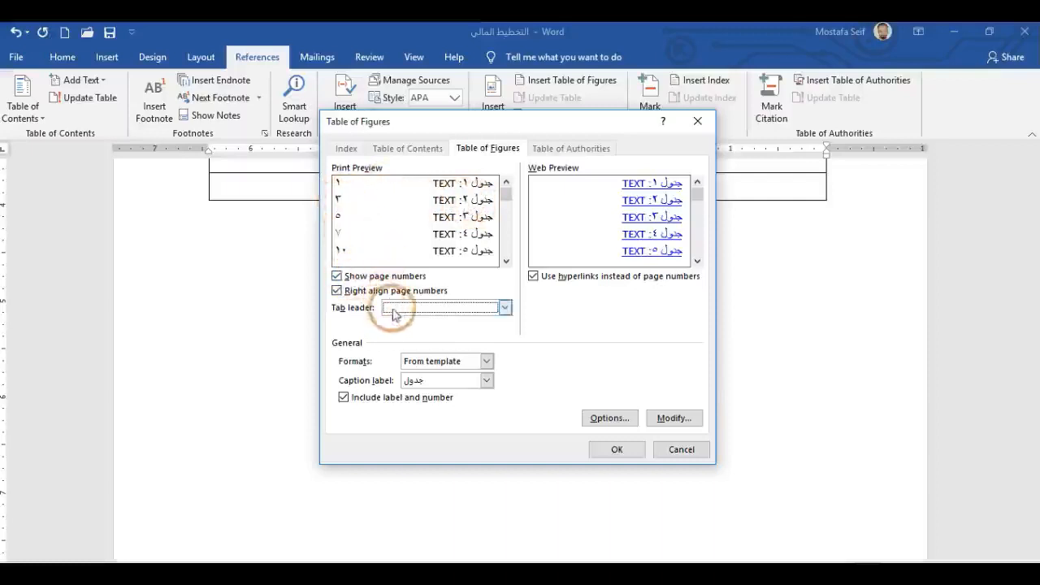
{"action": "left_click", "coordinate": [430, 308]}
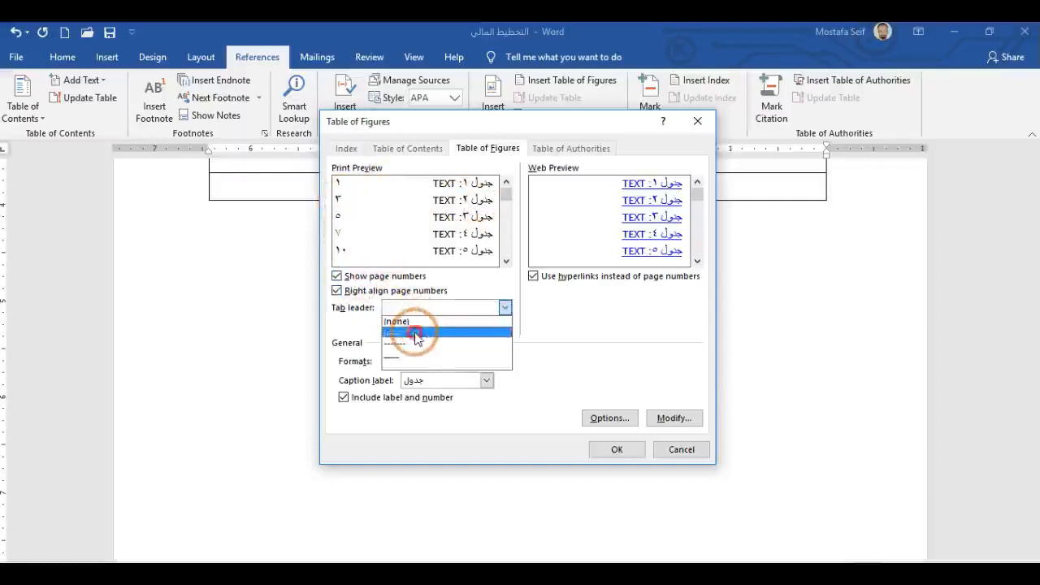
{"action": "left_click", "coordinate": [415, 339]}
{"action": "left_click", "coordinate": [429, 307]}
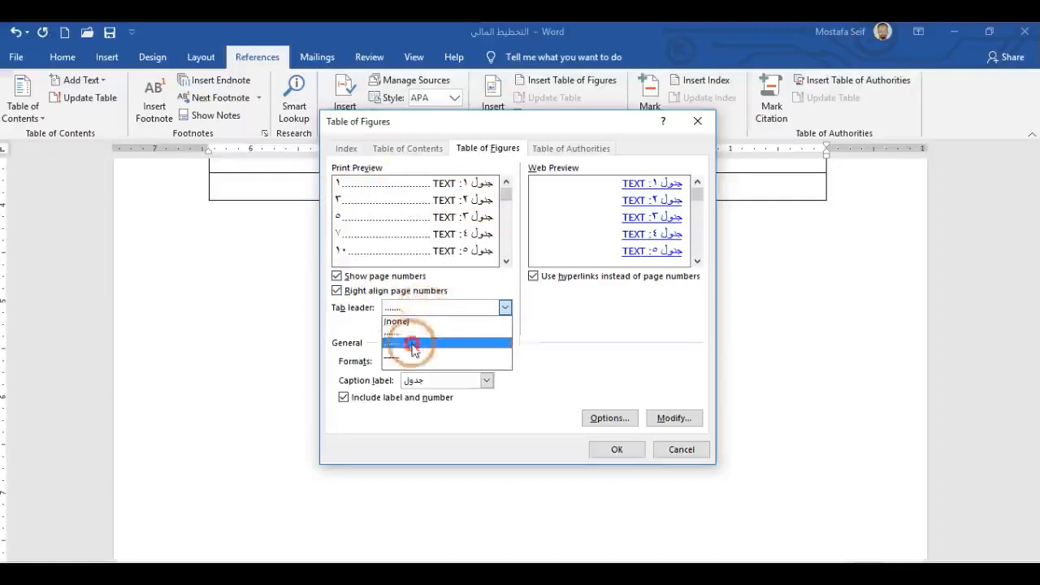
{"action": "left_click", "coordinate": [413, 344]}
{"action": "left_click", "coordinate": [417, 308]}
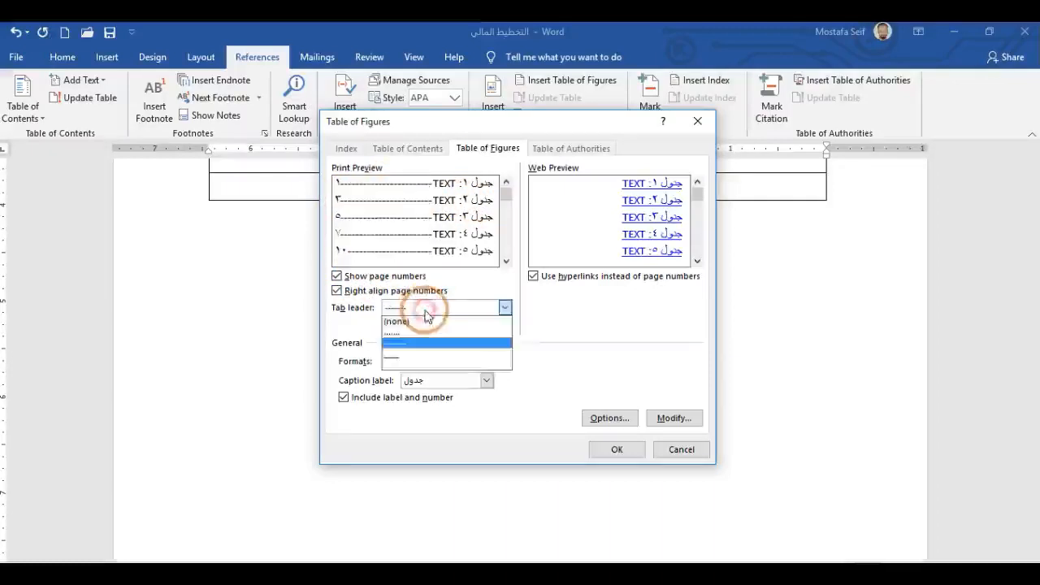
{"action": "left_click", "coordinate": [412, 360]}
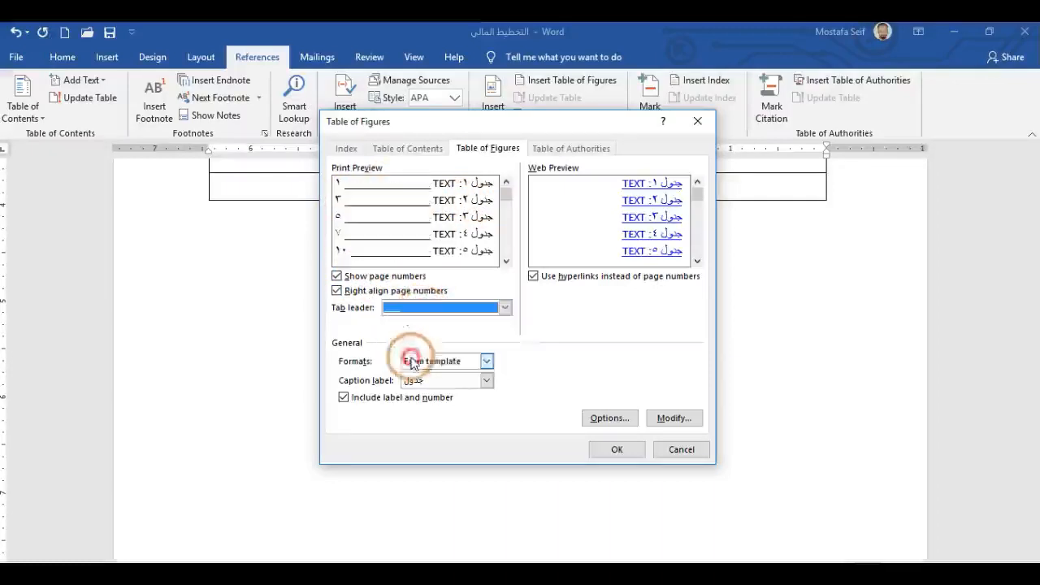
{"action": "left_click", "coordinate": [407, 314]}
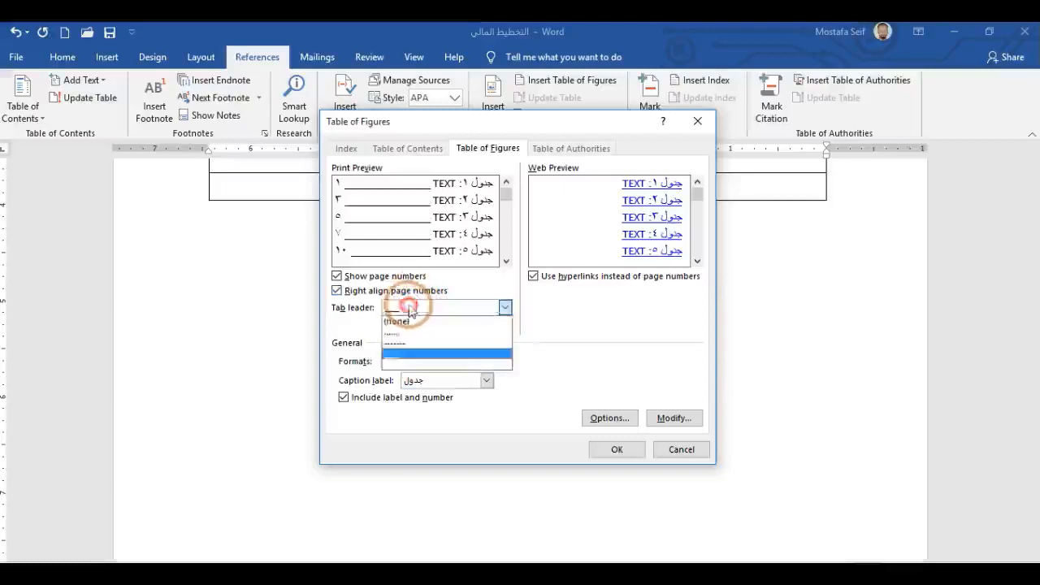
{"action": "left_click", "coordinate": [392, 332]}
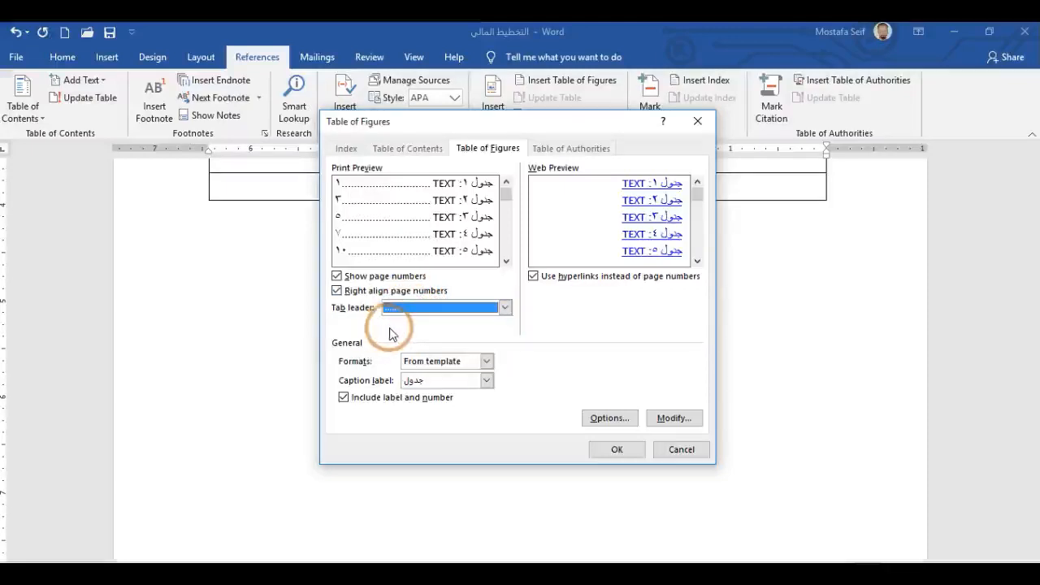
Toggle page numbers off and on, review the table of figures options, and insert the جدول list with page numbers shown.
{"action": "left_click", "coordinate": [336, 277]}
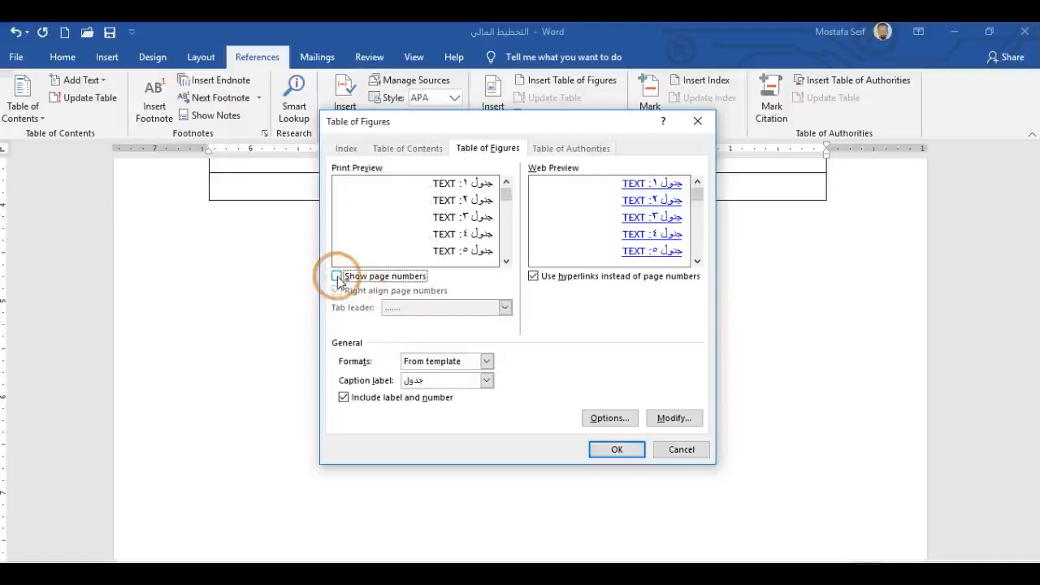
{"action": "left_click", "coordinate": [337, 277]}
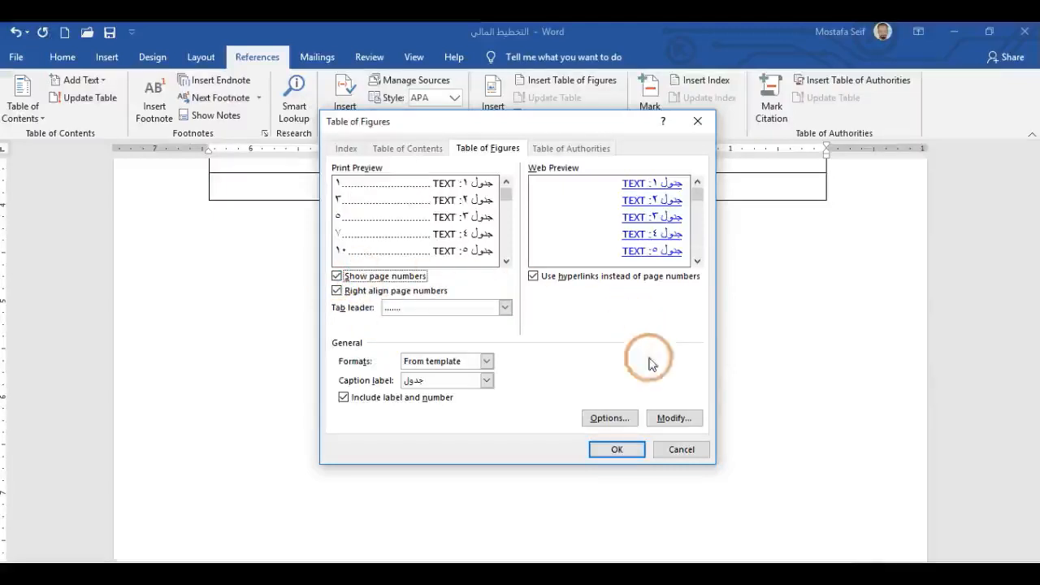
{"action": "left_click", "coordinate": [603, 422]}
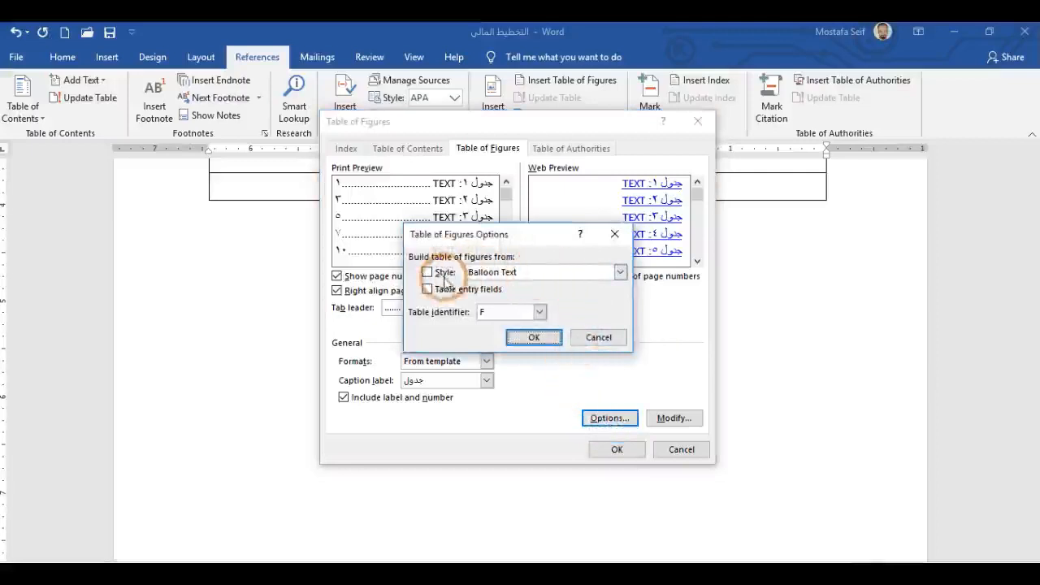
{"action": "left_click", "coordinate": [532, 338]}
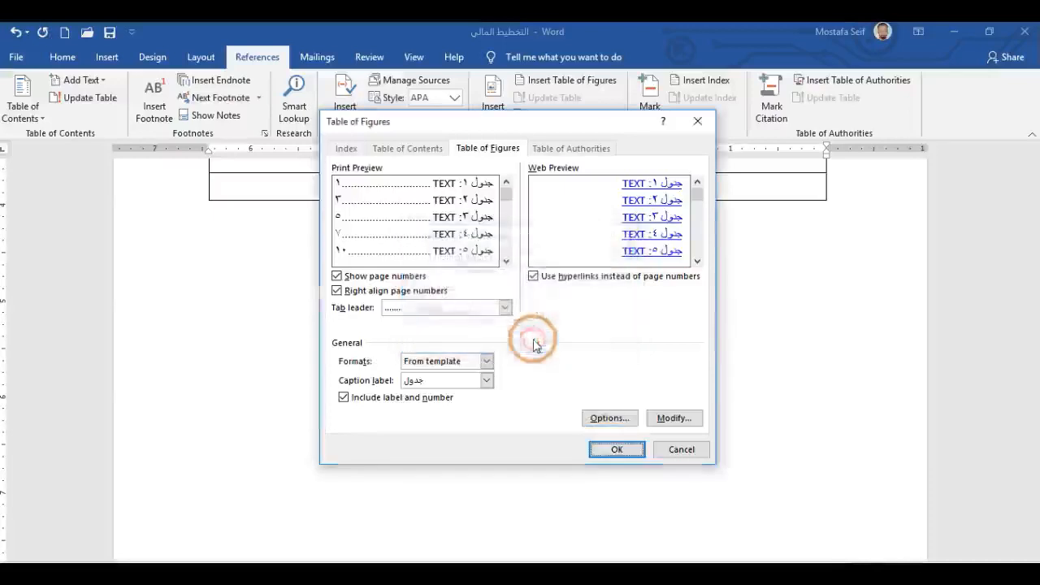
{"action": "left_click", "coordinate": [615, 451]}
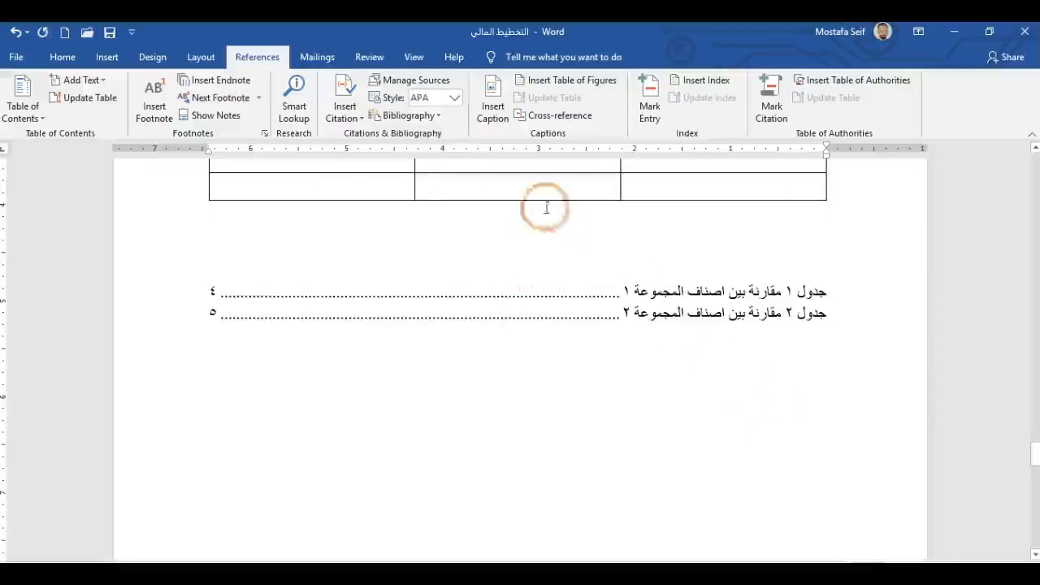
Insert a second table of figures below the list of tables, using the caption label رسم توضيحي.
{"action": "left_click", "coordinate": [573, 85]}
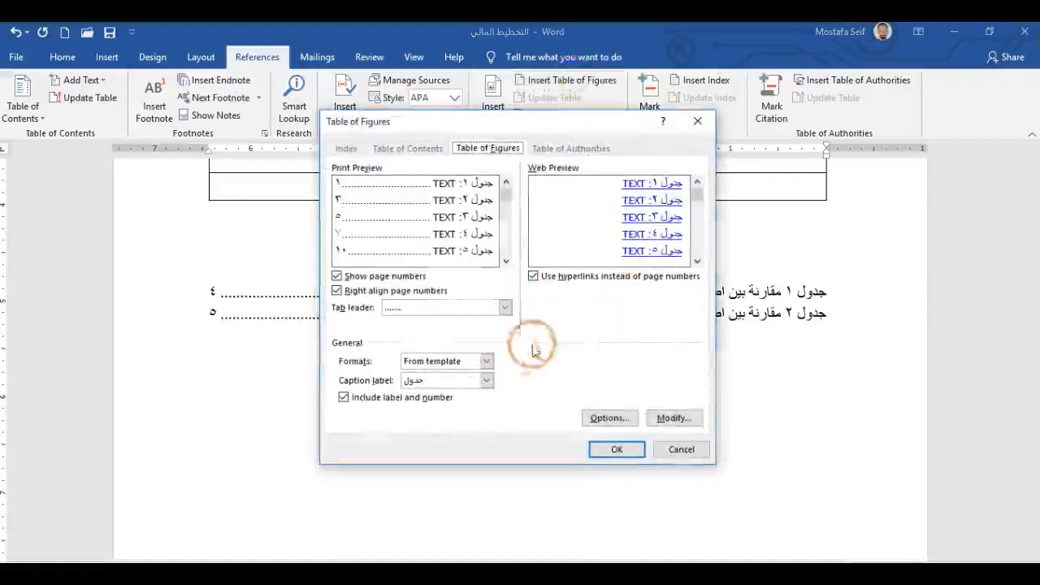
{"action": "left_click", "coordinate": [478, 380]}
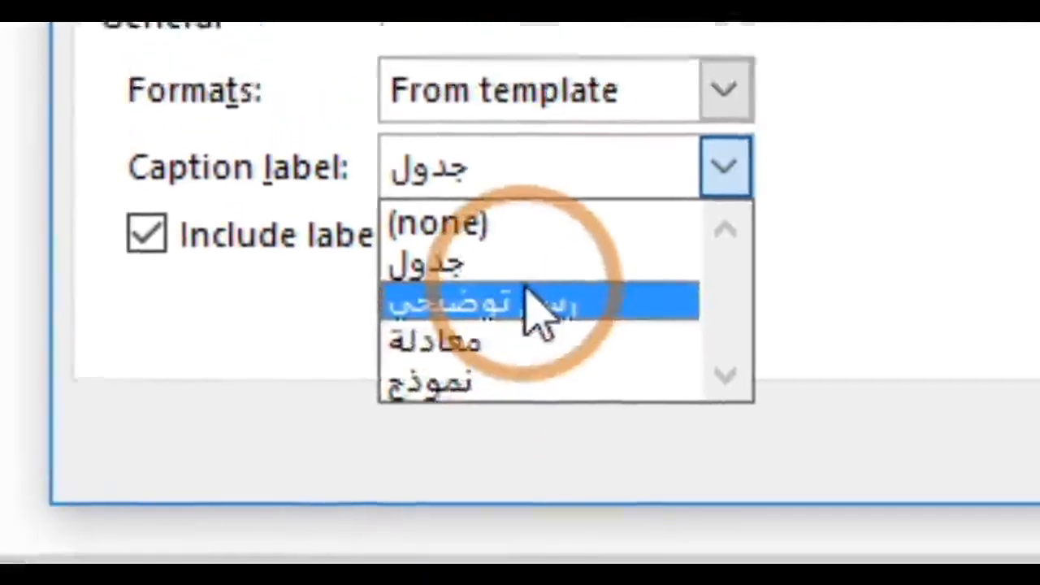
{"action": "left_click", "coordinate": [536, 232]}
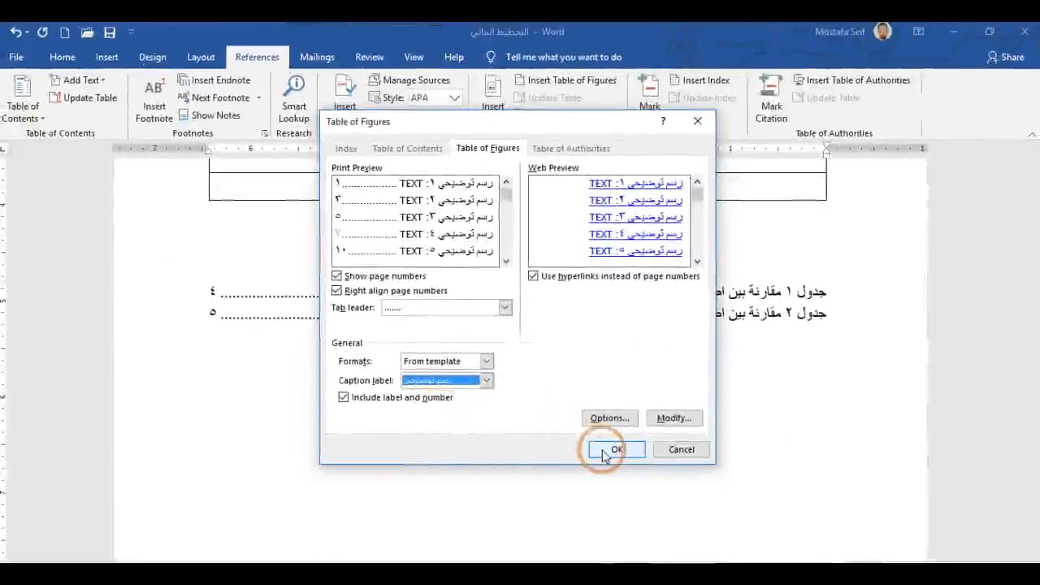
{"action": "left_click", "coordinate": [603, 452]}
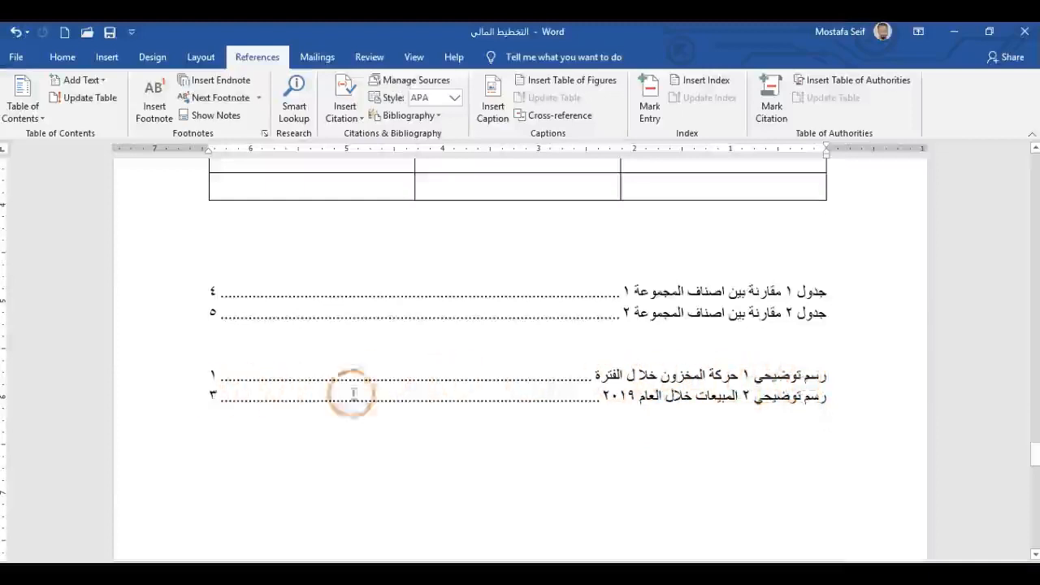
Add six blank lines between the جدول list and the رسم توضيحي list.
{"action": "left_click", "coordinate": [707, 354]}
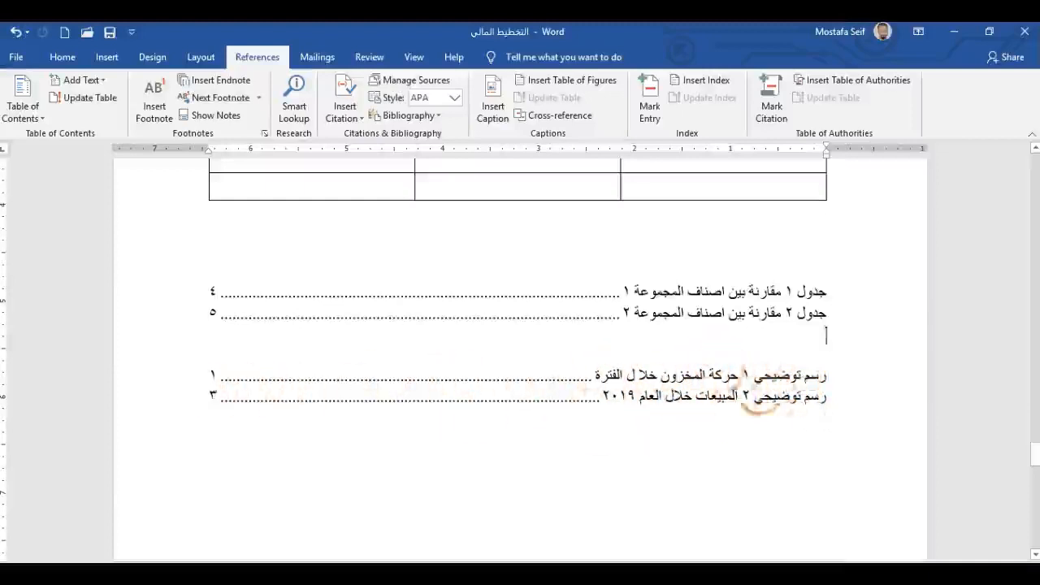
{"action": "left_click", "coordinate": [824, 395]}
{"action": "left_click", "coordinate": [821, 357]}
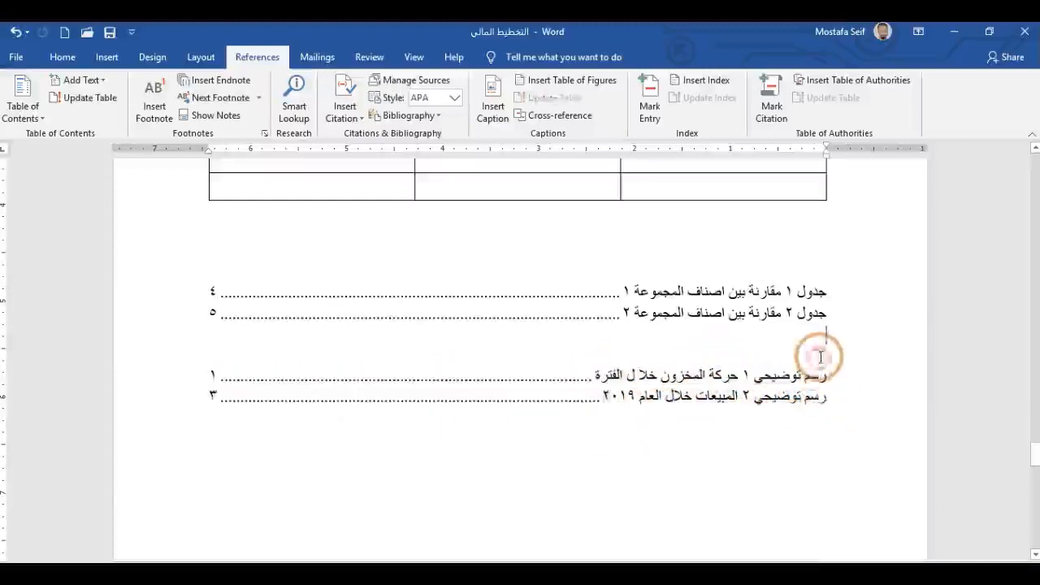
{"action": "key", "text": "Return"}
{"action": "key", "text": "Return"}
{"action": "key", "text": "Return"}
{"action": "key", "text": "Return"}
{"action": "key", "text": "Return"}
{"action": "key", "text": "Return"}
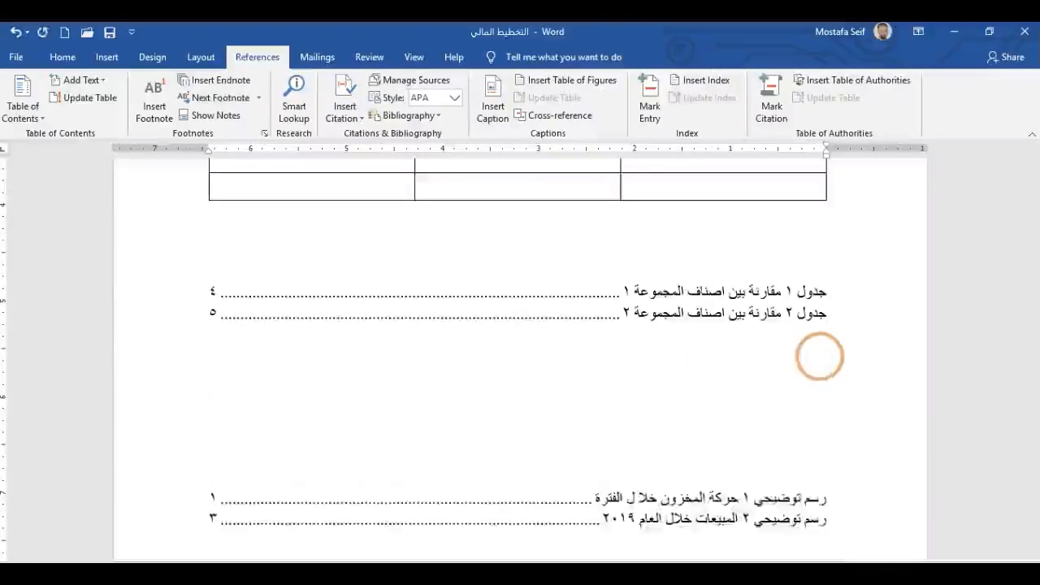